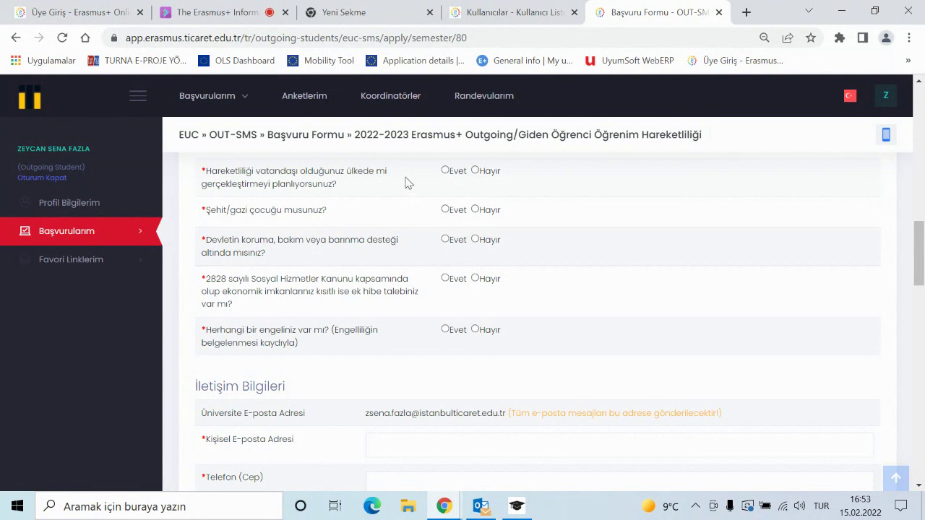
# - Answer Hayır to the citizenship-country mobility, Şehit/gazi child and state protection questions
pyautogui.click(475, 172)
pyautogui.click(477, 209)
pyautogui.click(476, 242)
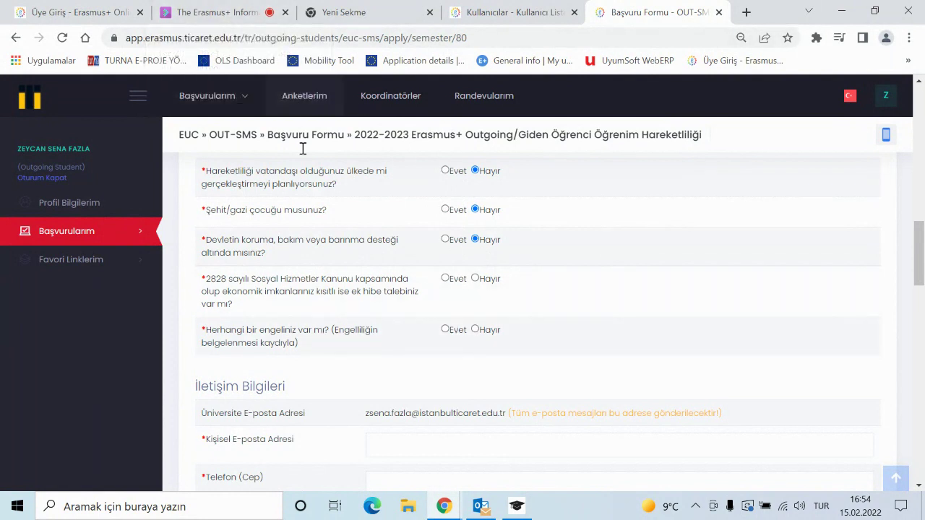
pyautogui.click(237, 14)
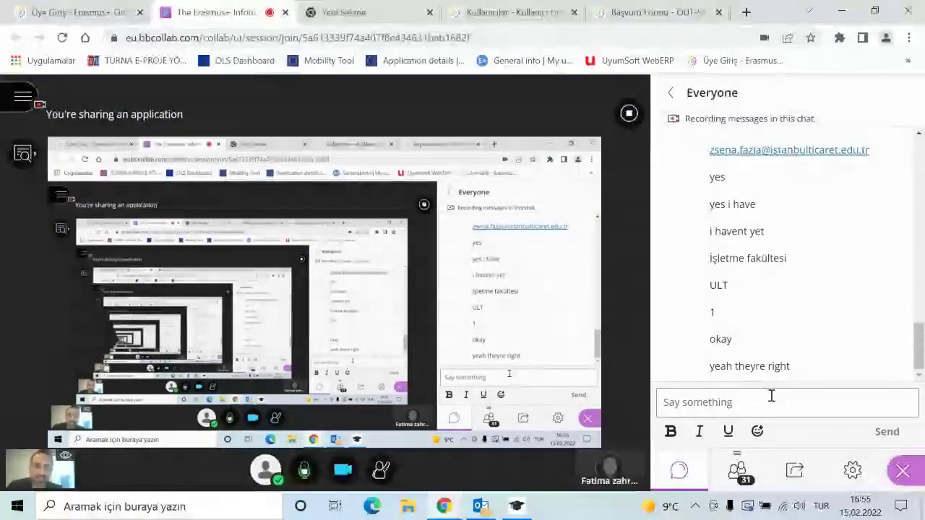
# - Answer Hayır to the 2828 sayılı social-services and engel (disability) questions
pyautogui.click(648, 14)
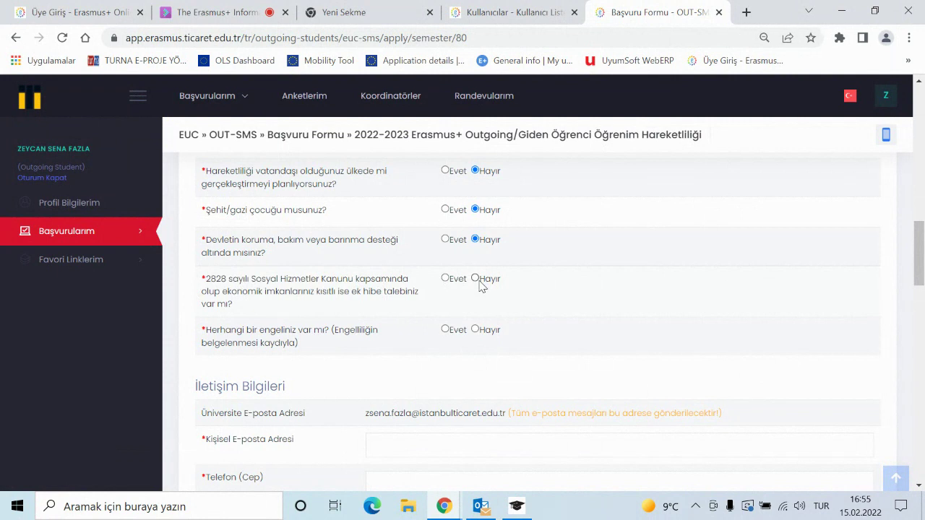
pyautogui.click(233, 8)
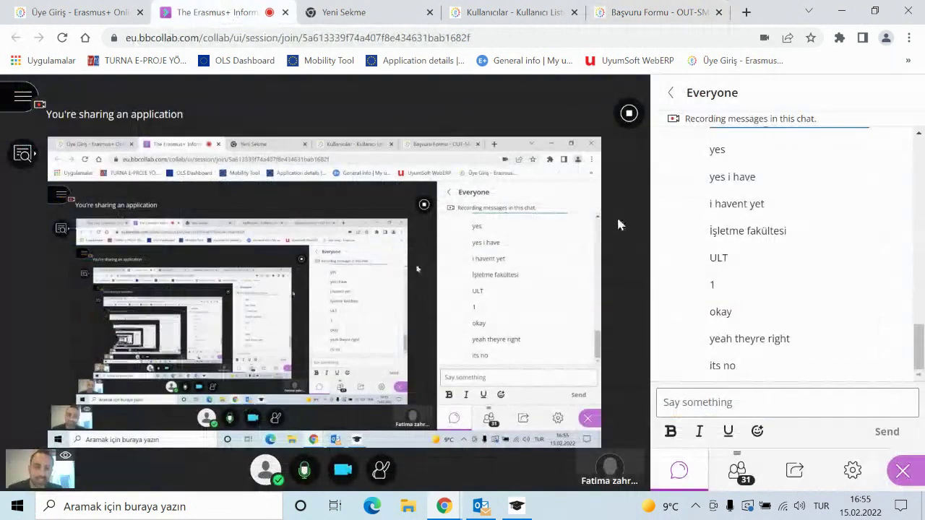
pyautogui.click(639, 13)
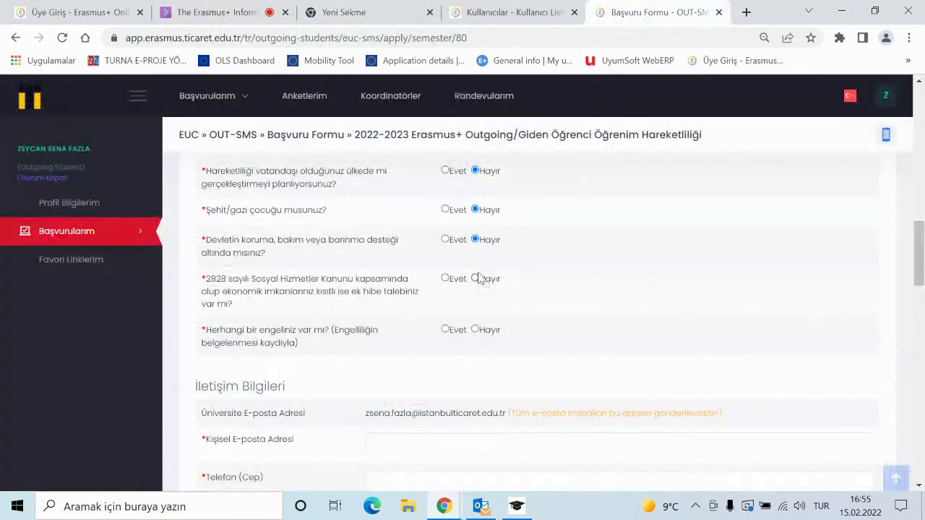
pyautogui.scroll(-1, 423, 346)
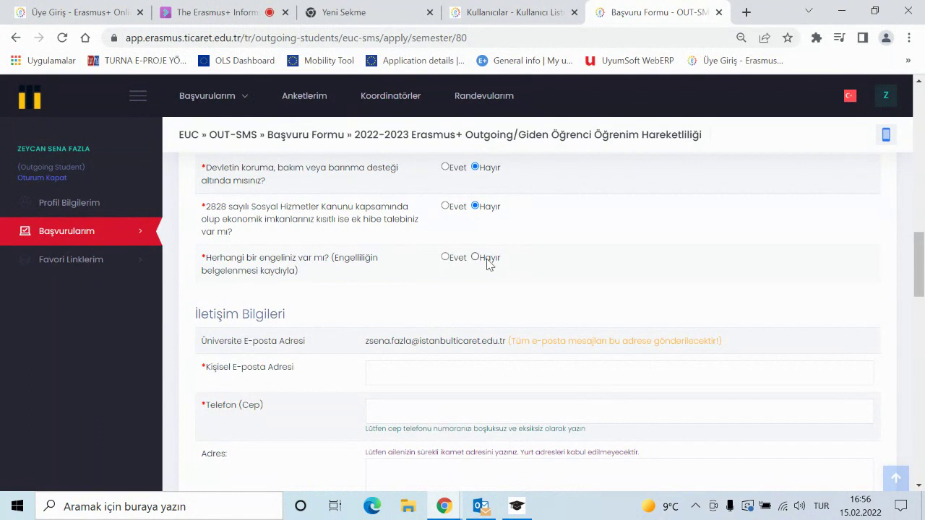
pyautogui.click(217, 12)
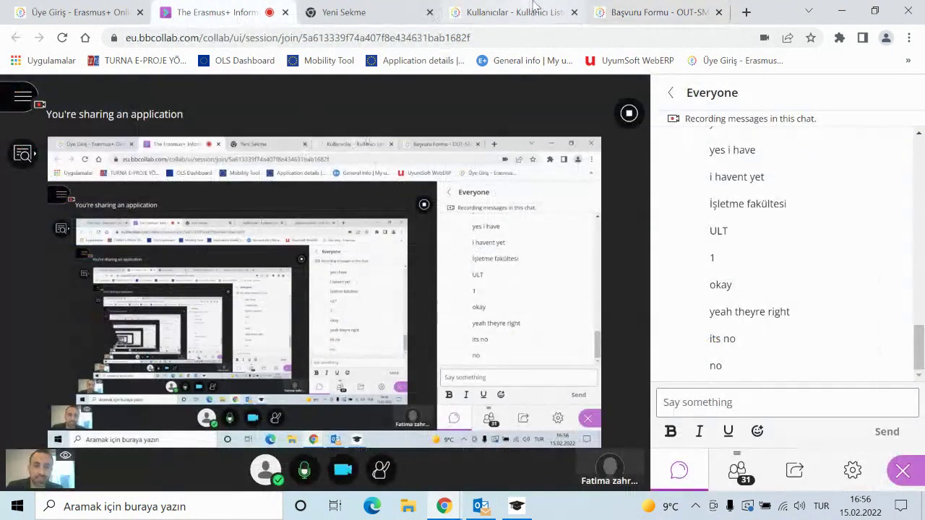
pyautogui.click(639, 19)
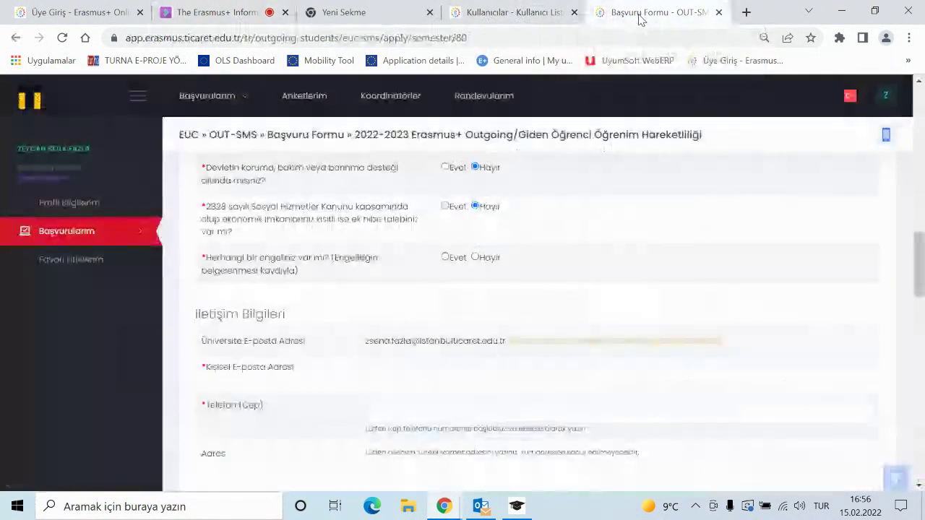
pyautogui.click(475, 258)
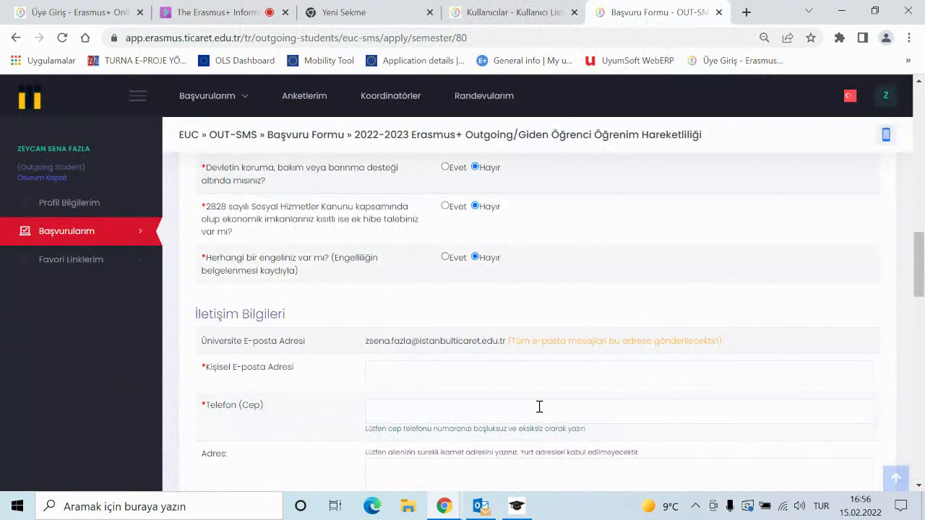
pyautogui.scroll(-1, 477, 399)
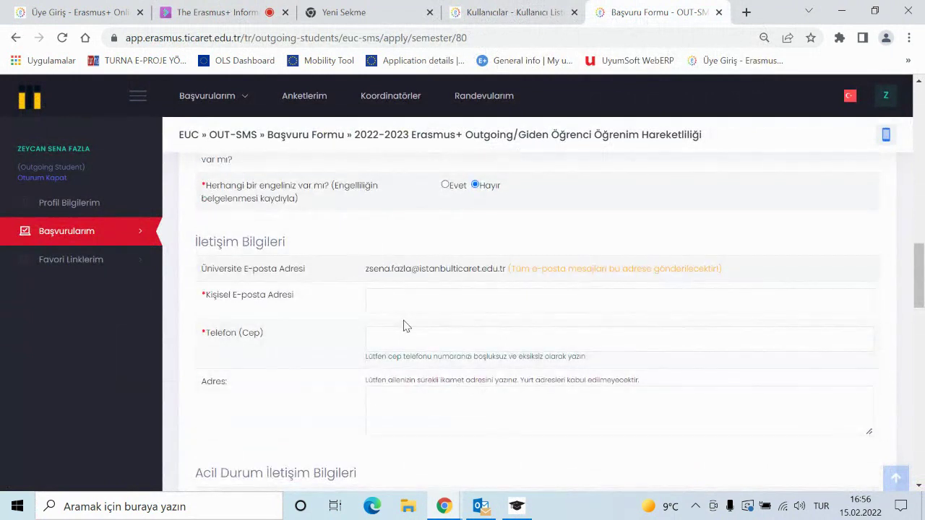
pyautogui.click(404, 305)
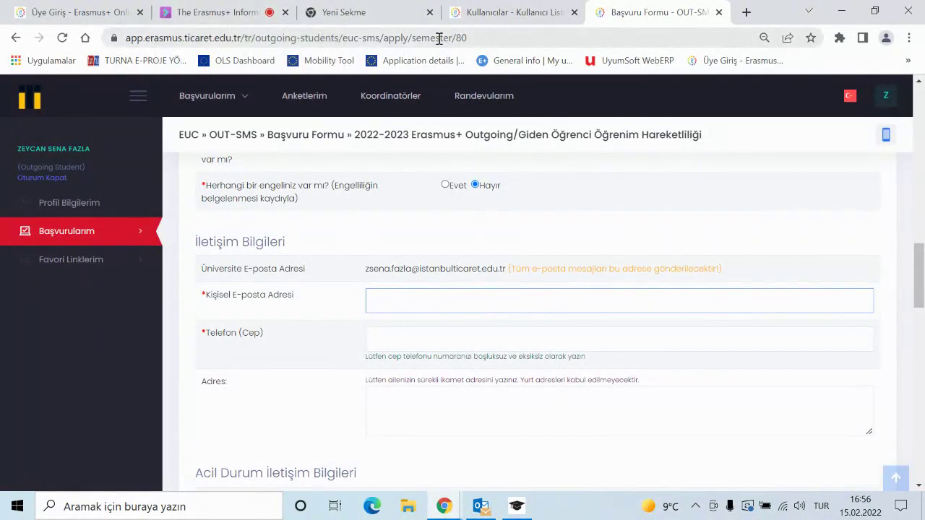
# - Copy the student's e-mail address from the Collaborate chat and return to the form
pyautogui.click(225, 13)
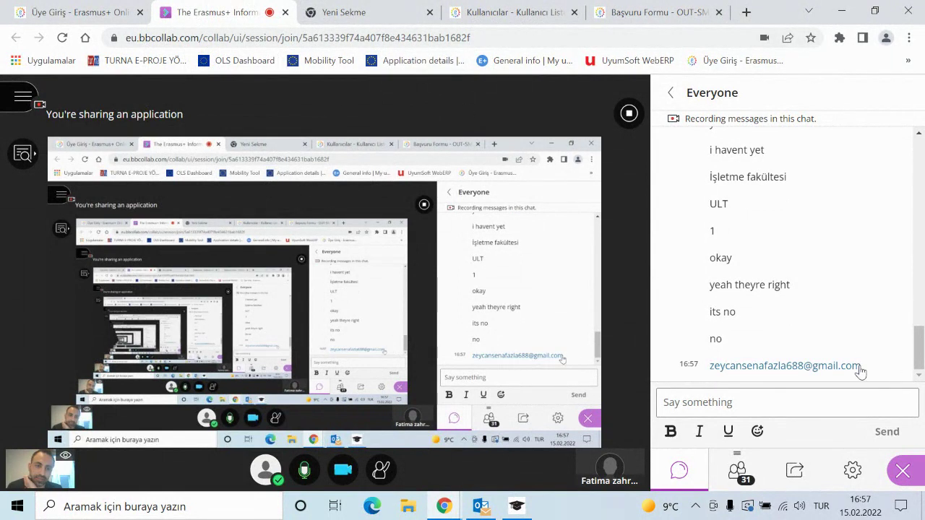
pyautogui.moveTo(862, 370); pyautogui.dragTo(711, 366)
pyautogui.hotkey('ctrl', 'c')
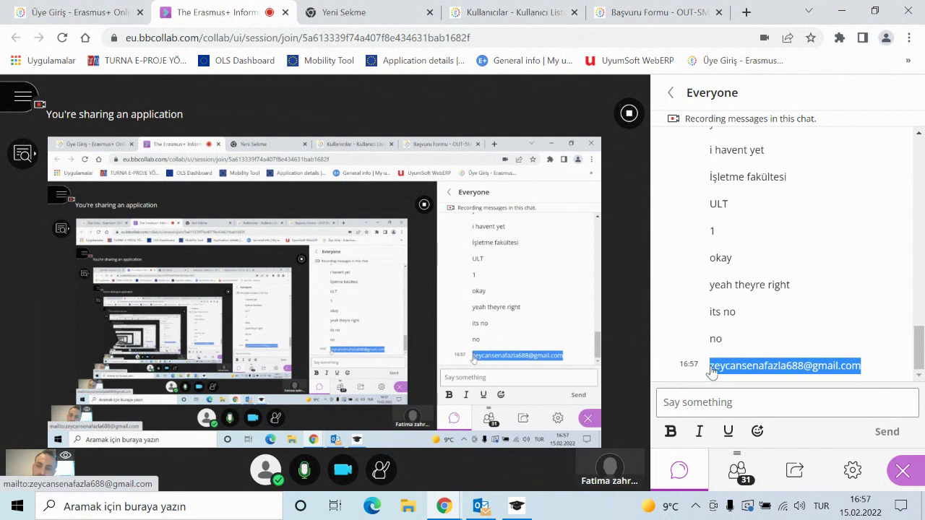
pyautogui.click(654, 12)
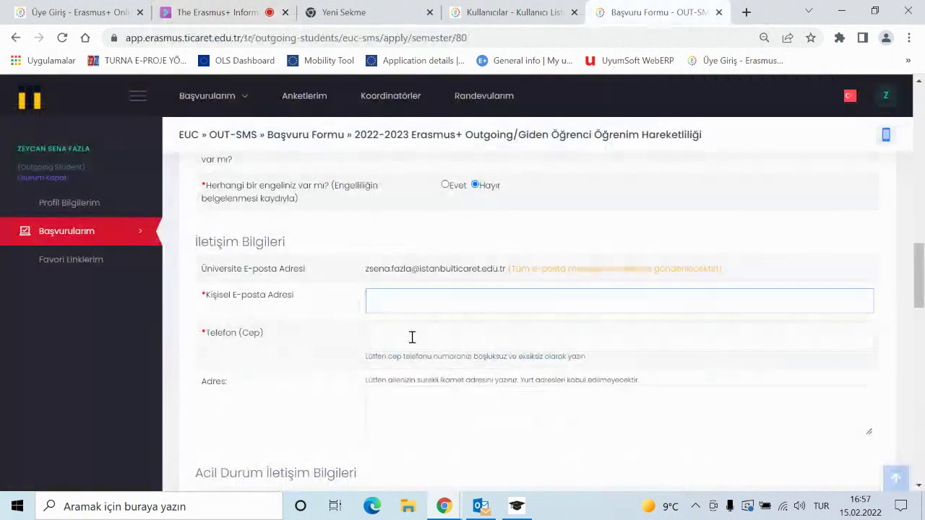
# - Paste the copied personal e-mail and enter the mobile phone number in Telefon (Cep)
pyautogui.click(438, 296)
pyautogui.hotkey('ctrl', 'v')
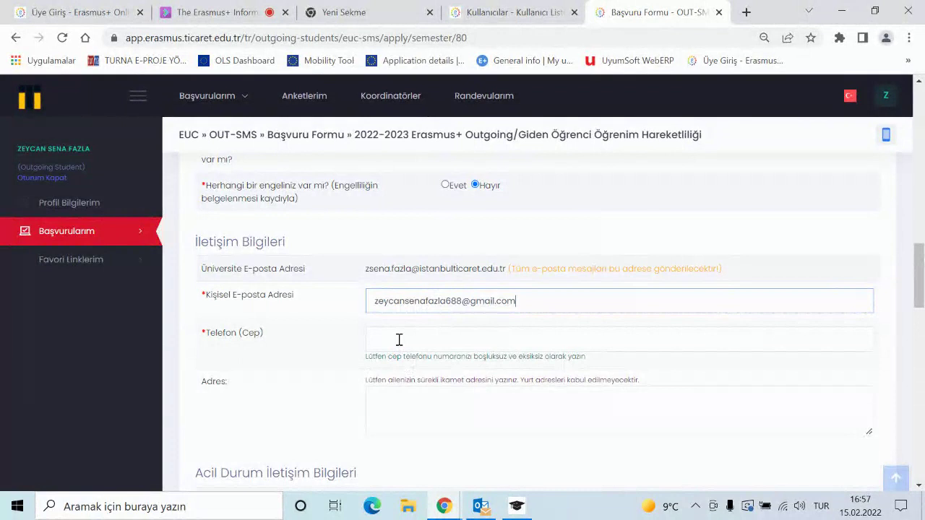
pyautogui.click(401, 341)
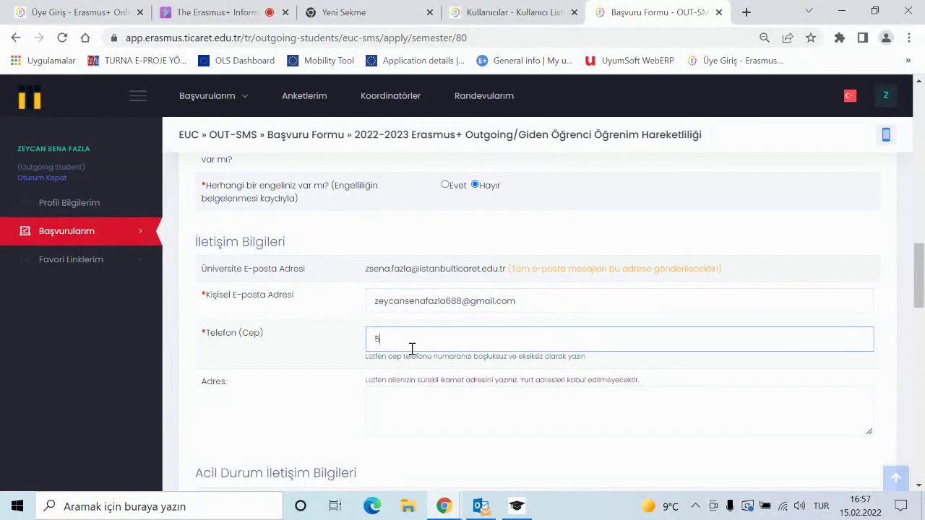
pyautogui.press('BackSpace')
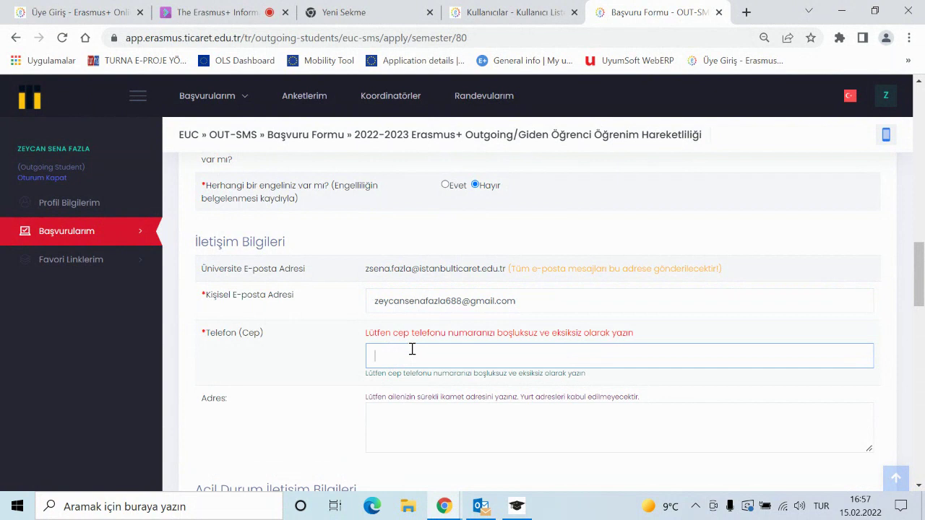
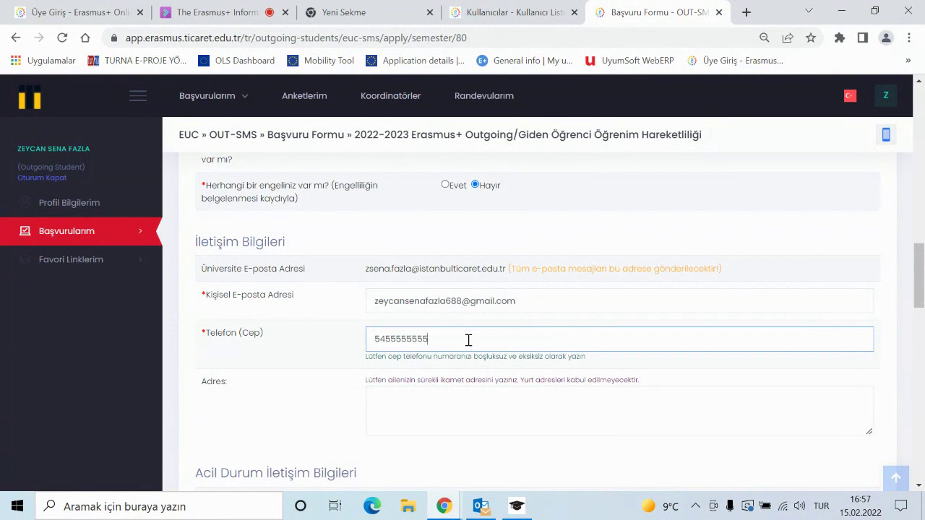
pyautogui.click(695, 373)
# - Enter placeholder text 'gjhdfdjkfjglglslahfa' in the Adres box
pyautogui.scroll(-2, 569, 373)
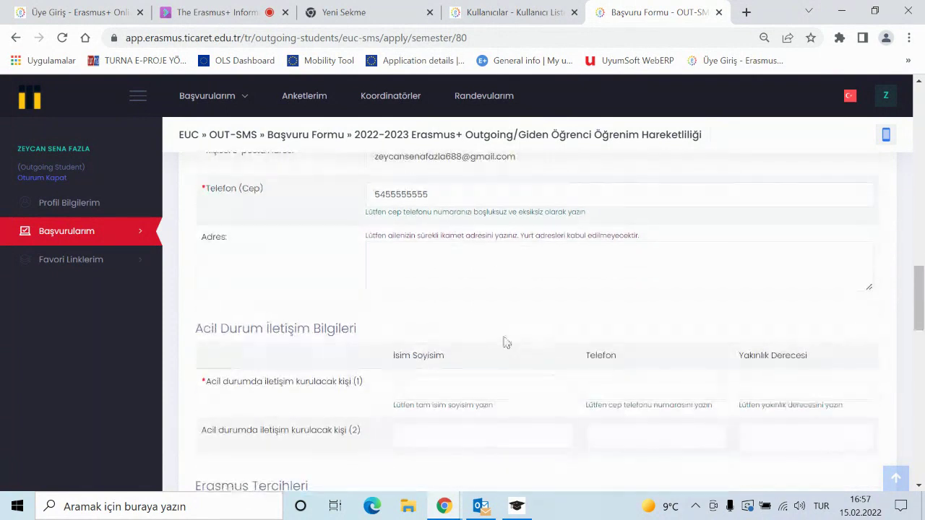
pyautogui.scroll(1, 506, 344)
pyautogui.click(419, 340)
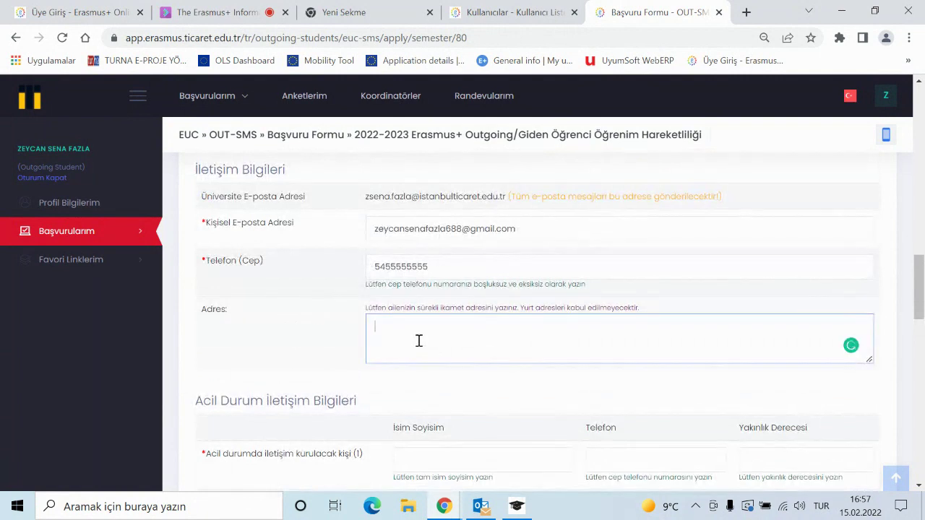
pyautogui.write('gjhdfdjkfjglglslahfafhask')
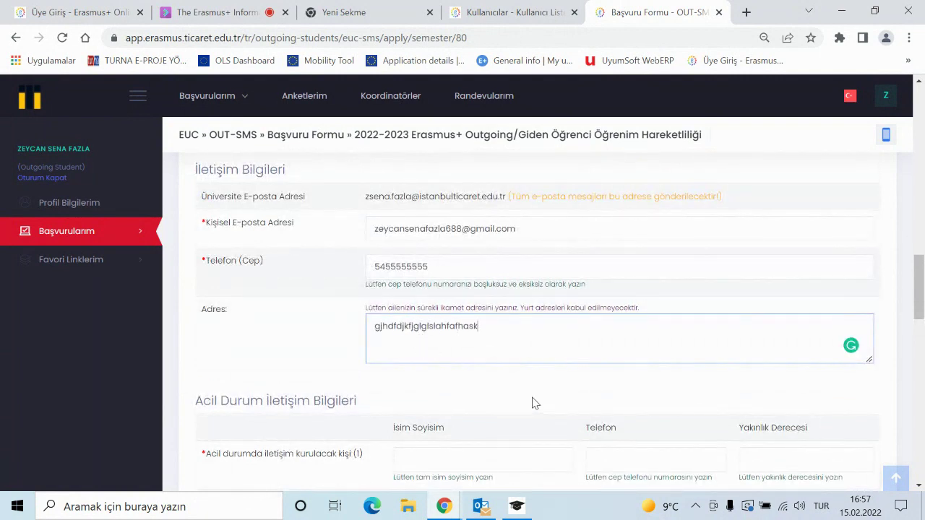
pyautogui.scroll(-1, 533, 402)
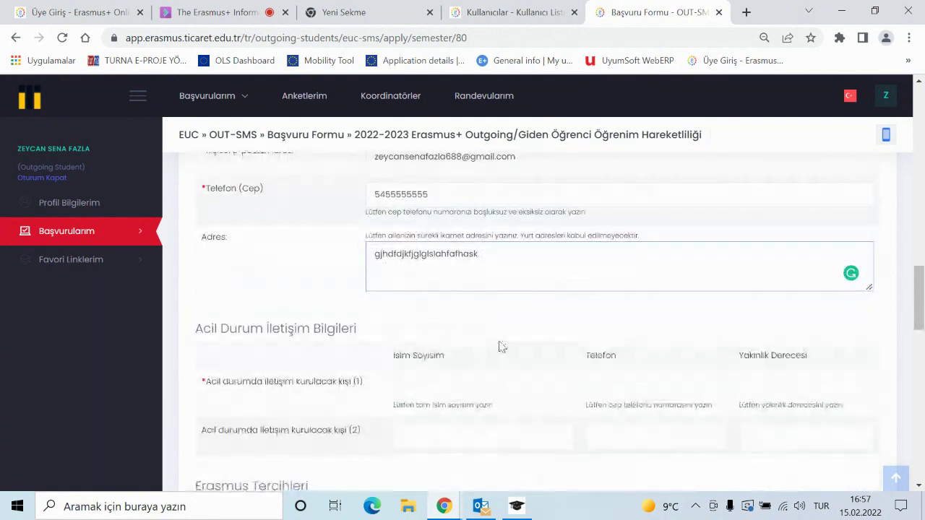
pyautogui.scroll(-1, 454, 313)
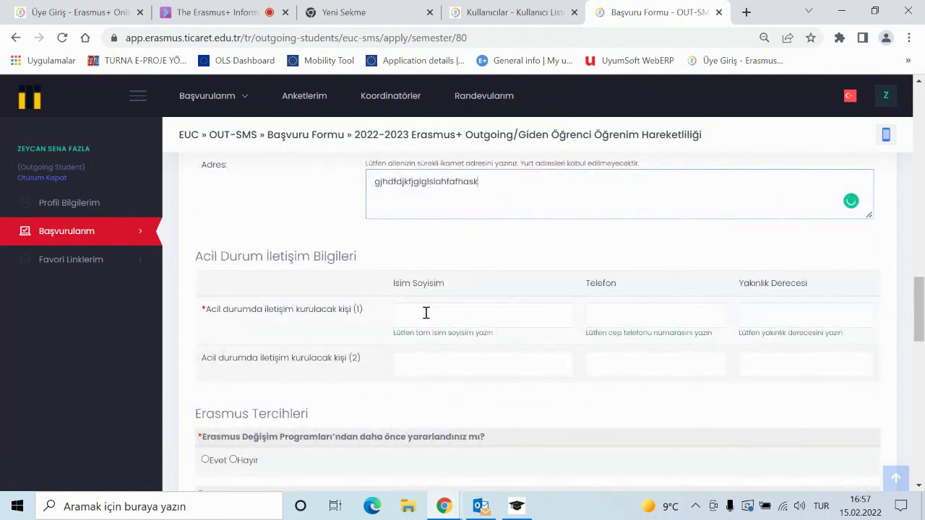
pyautogui.click(426, 313)
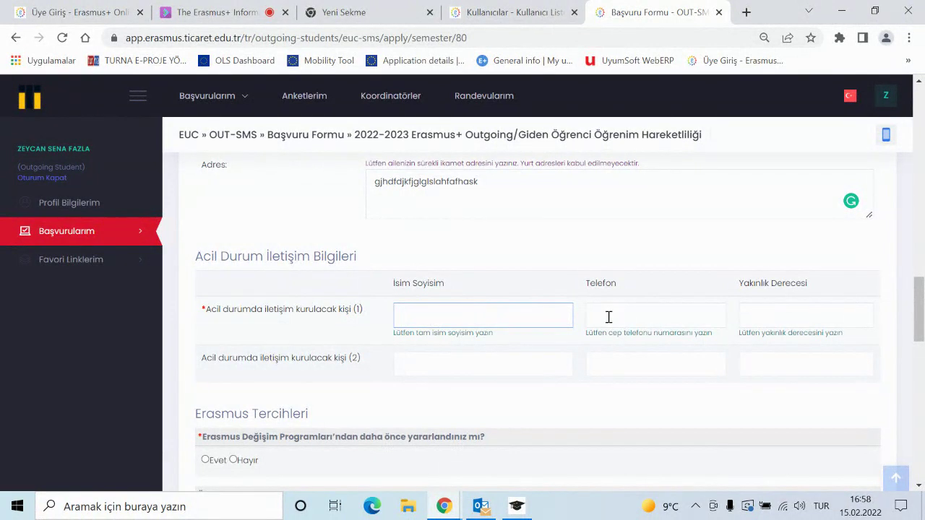
pyautogui.click(639, 312)
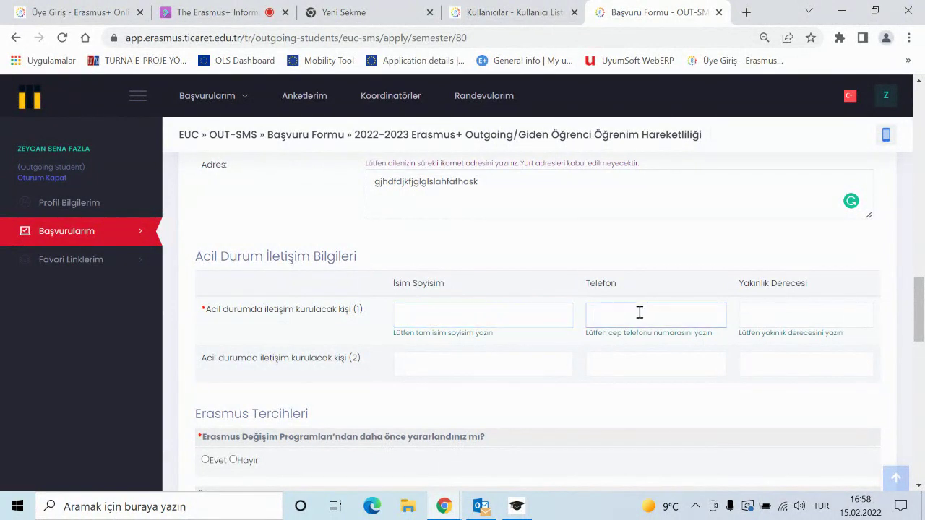
pyautogui.click(438, 315)
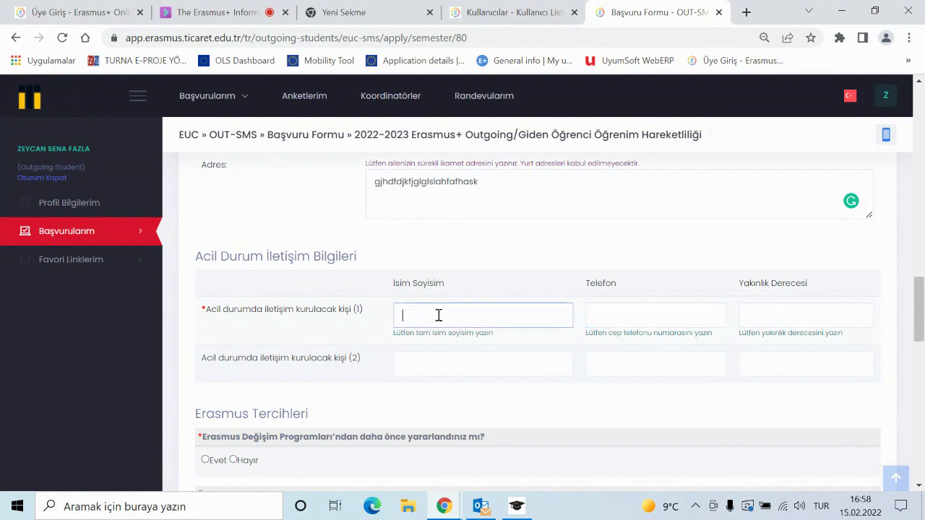
pyautogui.write('dgdjsgjf')
pyautogui.click(629, 326)
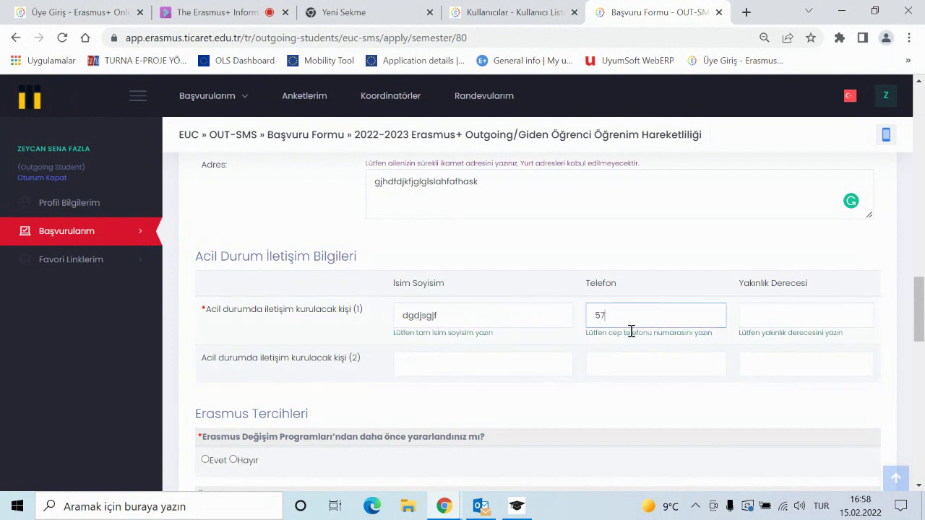
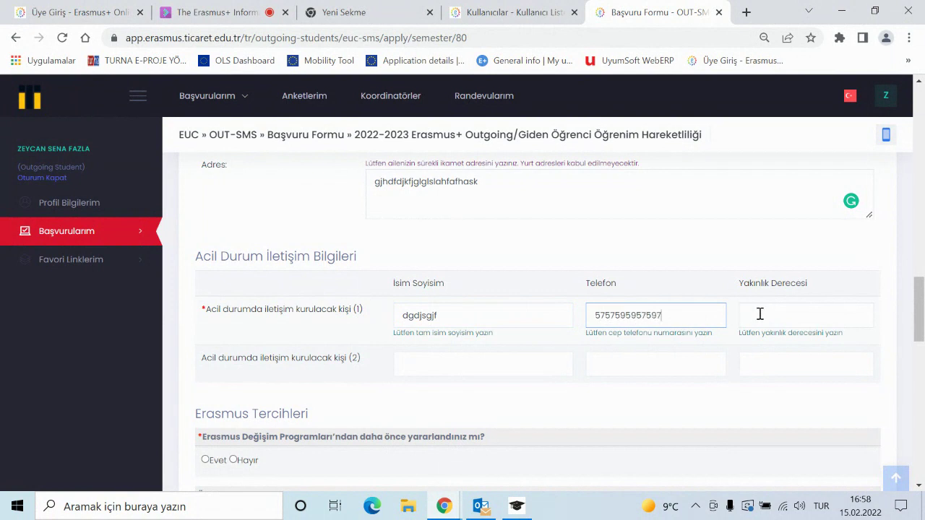
pyautogui.click(765, 311)
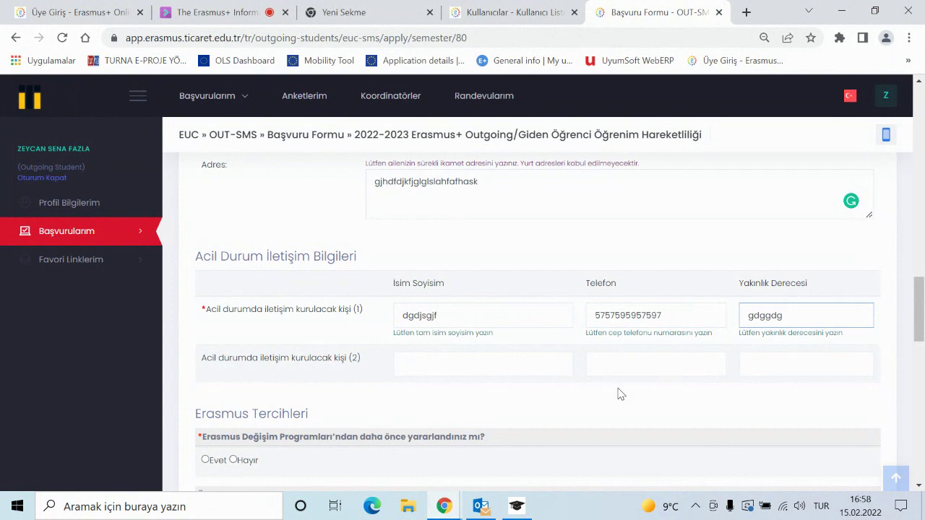
pyautogui.scroll(-1, 506, 383)
pyautogui.click(526, 342)
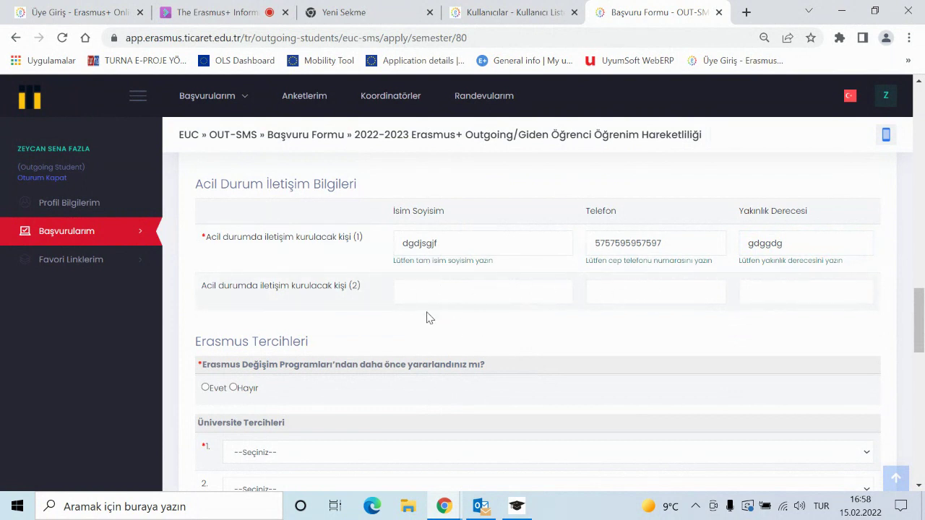
pyautogui.scroll(-1, 576, 316)
pyautogui.scroll(2, 554, 324)
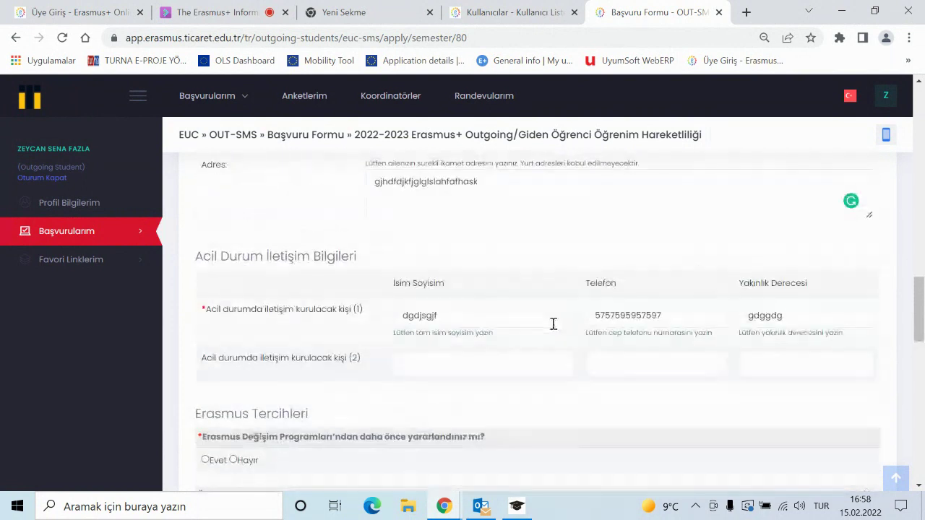
pyautogui.scroll(-2, 554, 323)
pyautogui.scroll(-1, 305, 288)
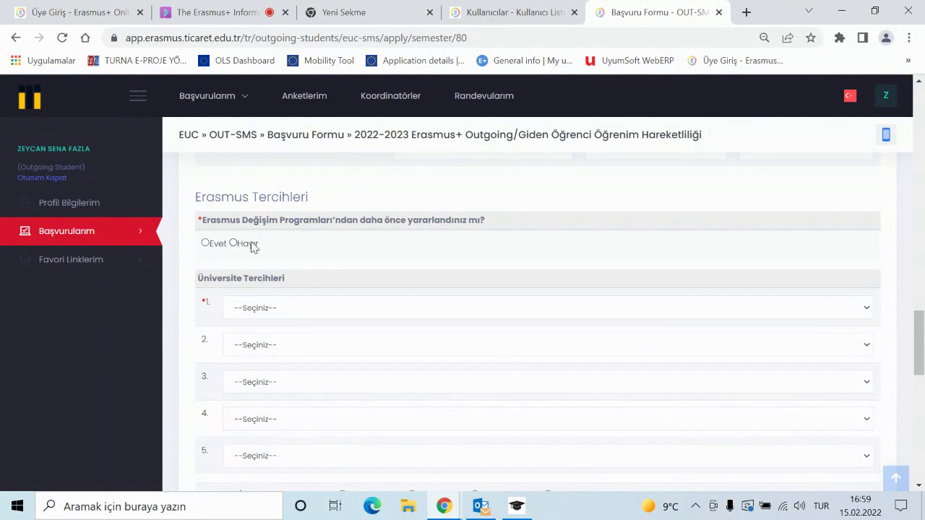
# - Answer Hayır to having previously participated in Erasmus exchange programmes
pyautogui.click(234, 244)
pyautogui.scroll(-1, 446, 255)
pyautogui.scroll(1, 446, 254)
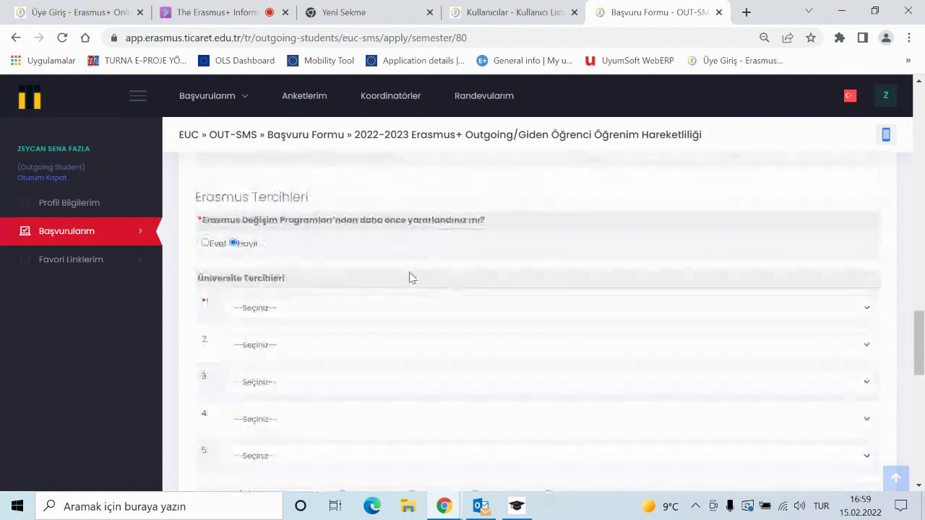
pyautogui.scroll(-1, 412, 265)
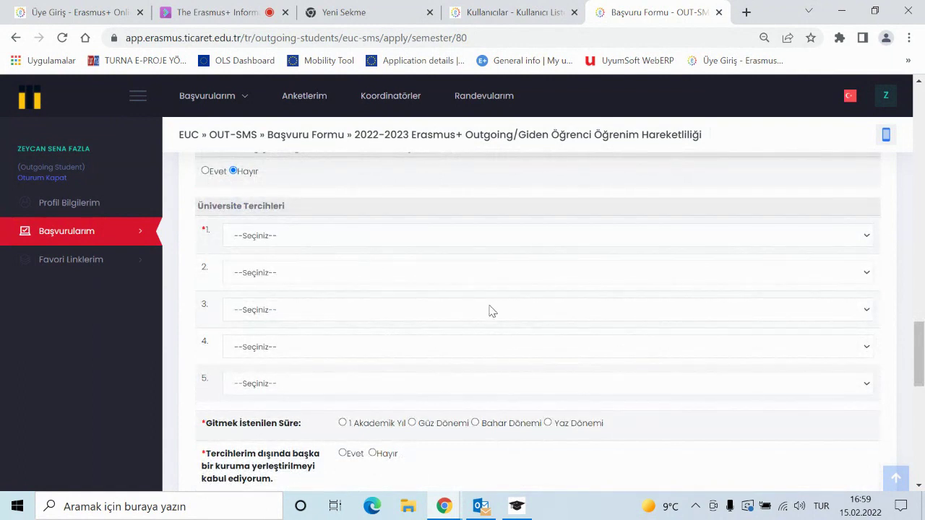
pyautogui.scroll(1, 490, 310)
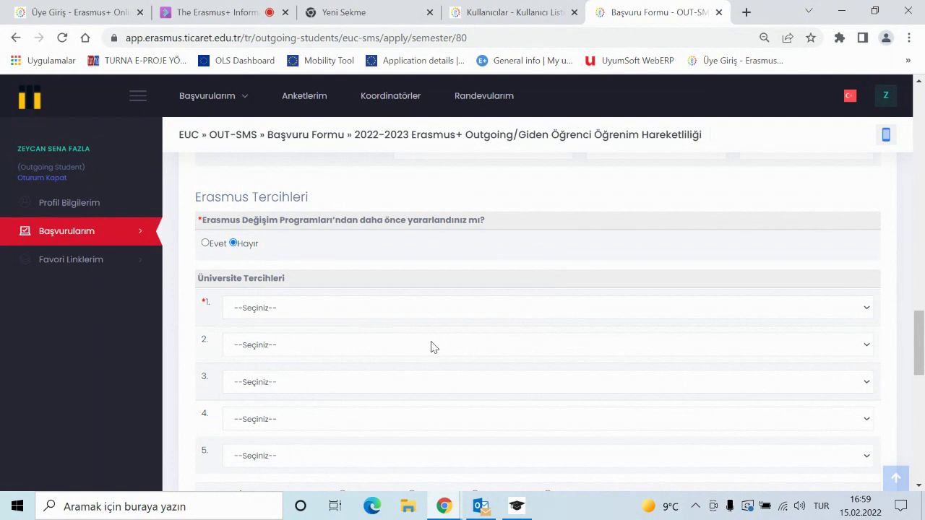
pyautogui.scroll(-1, 431, 347)
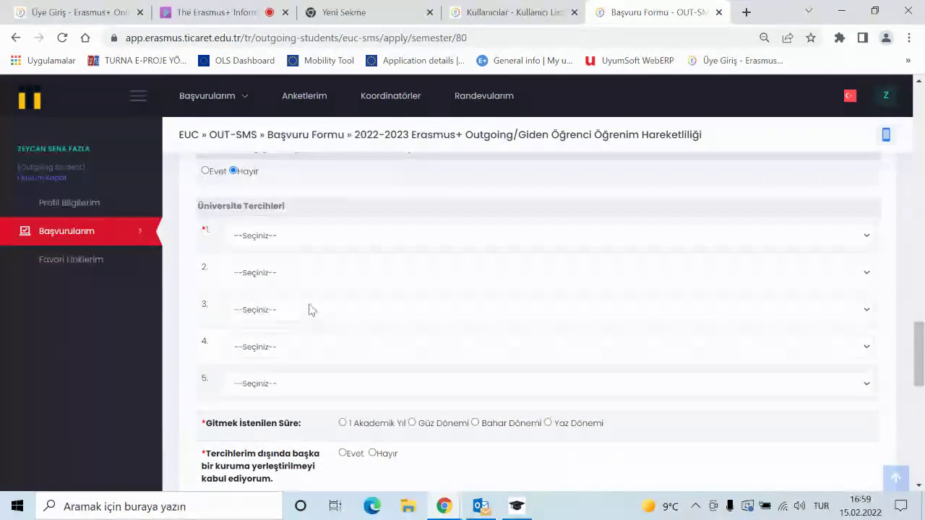
pyautogui.click(307, 241)
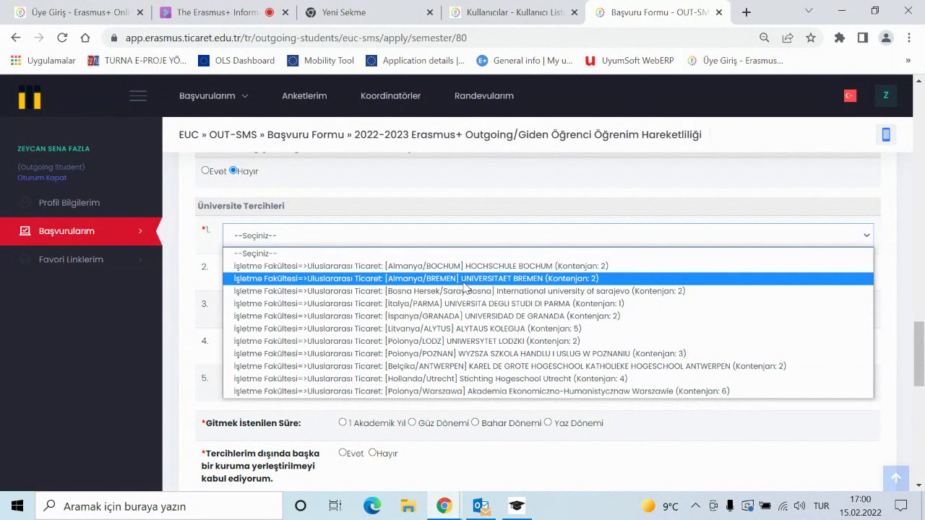
# - Set UNIVERSITAET BREMEN (Almanya) as first preference, cancelling the Parma second-choice prompt
pyautogui.click(466, 279)
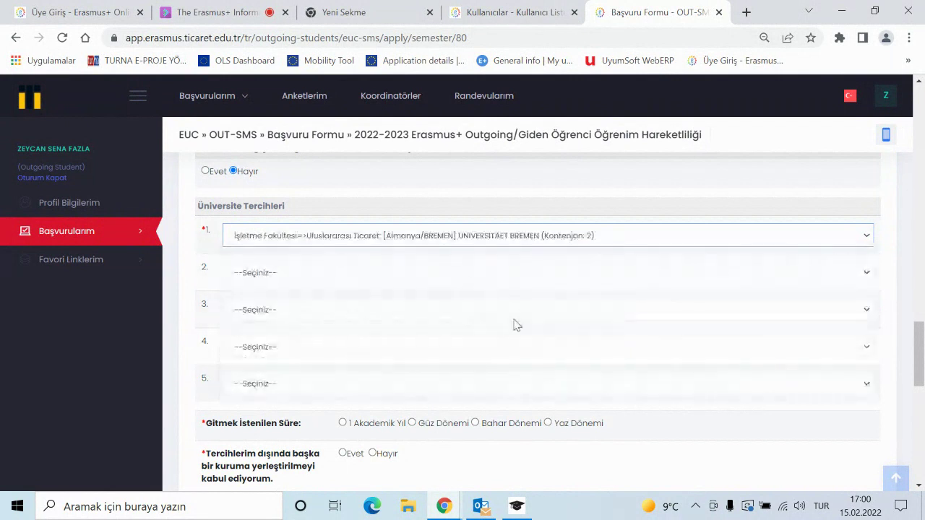
pyautogui.click(407, 278)
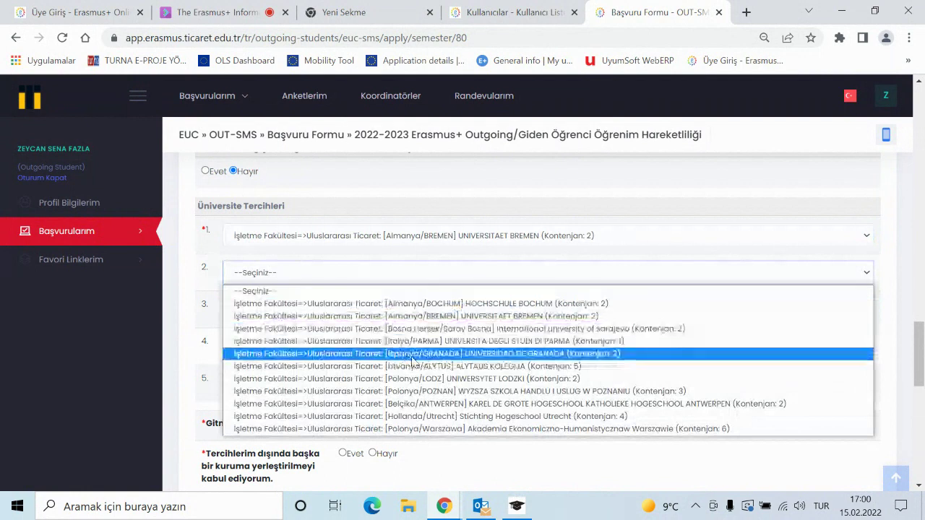
pyautogui.click(440, 341)
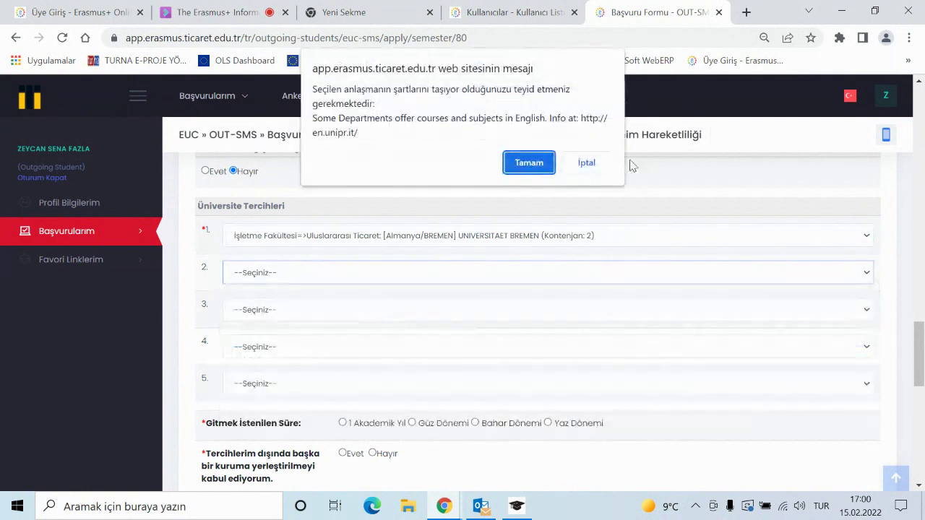
pyautogui.click(586, 163)
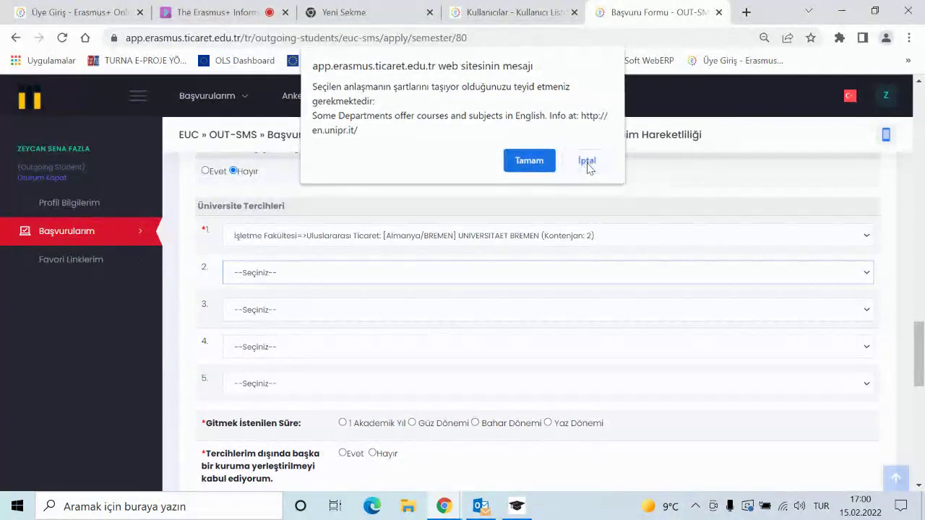
pyautogui.click(428, 279)
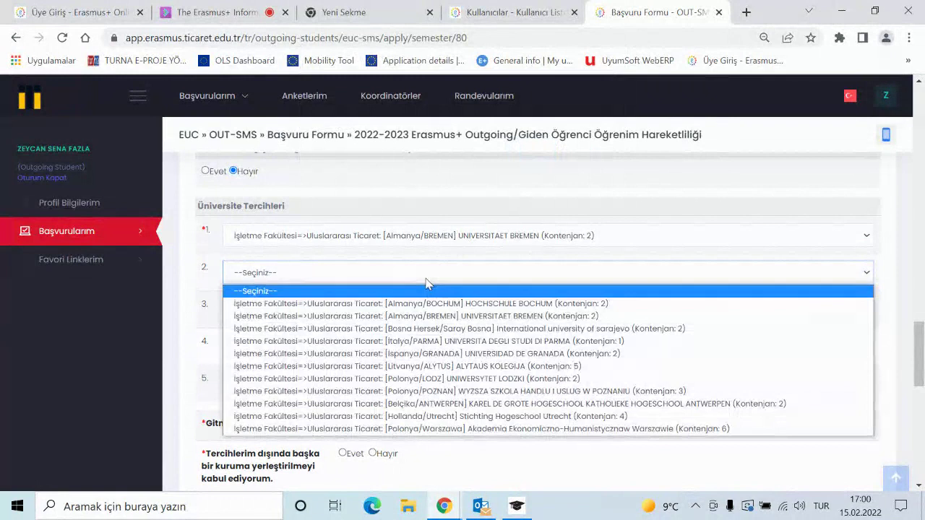
pyautogui.click(453, 341)
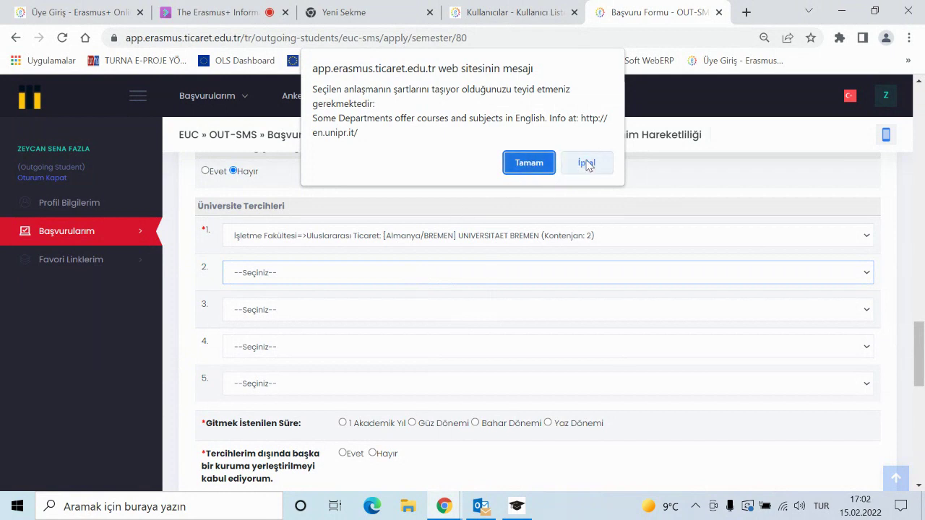
pyautogui.click(587, 164)
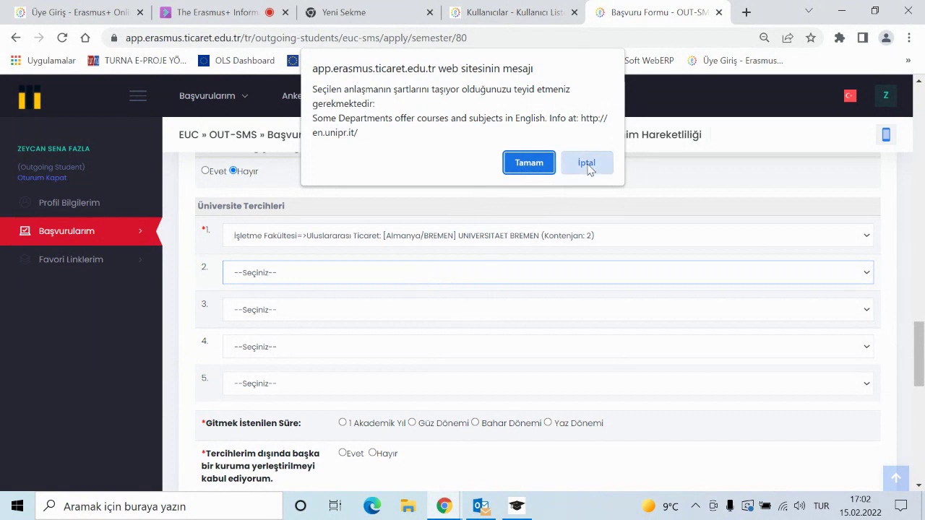
# - Set the Antwerpen school as second and the Poznan school as third preference, declining Granada
pyautogui.click(407, 272)
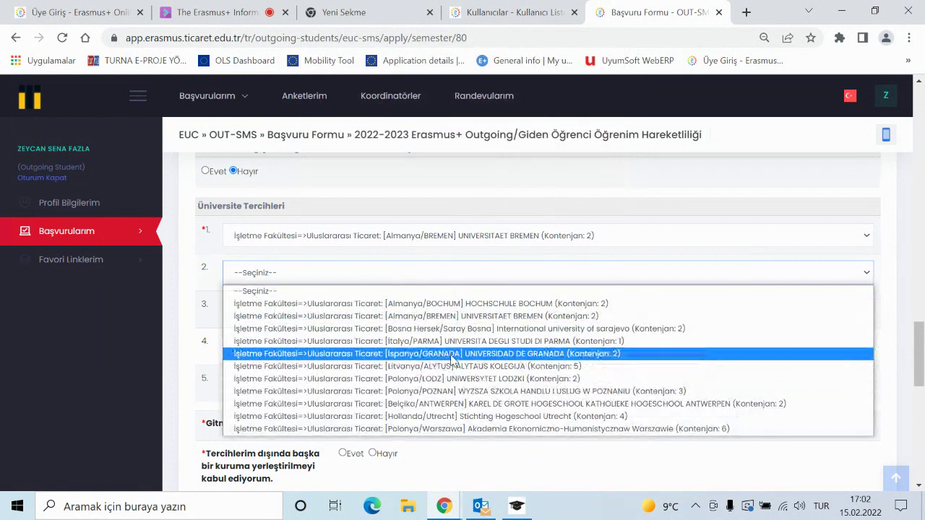
pyautogui.click(454, 354)
pyautogui.click(587, 164)
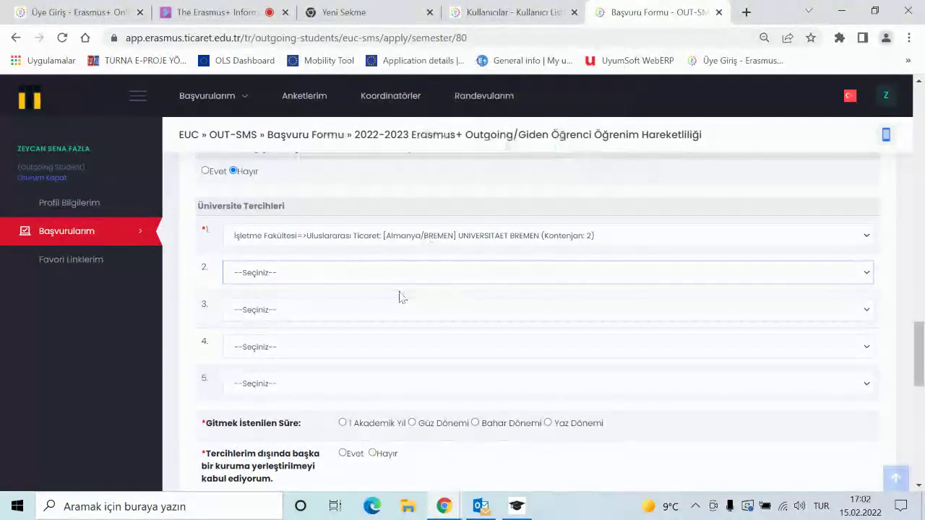
pyautogui.click(376, 275)
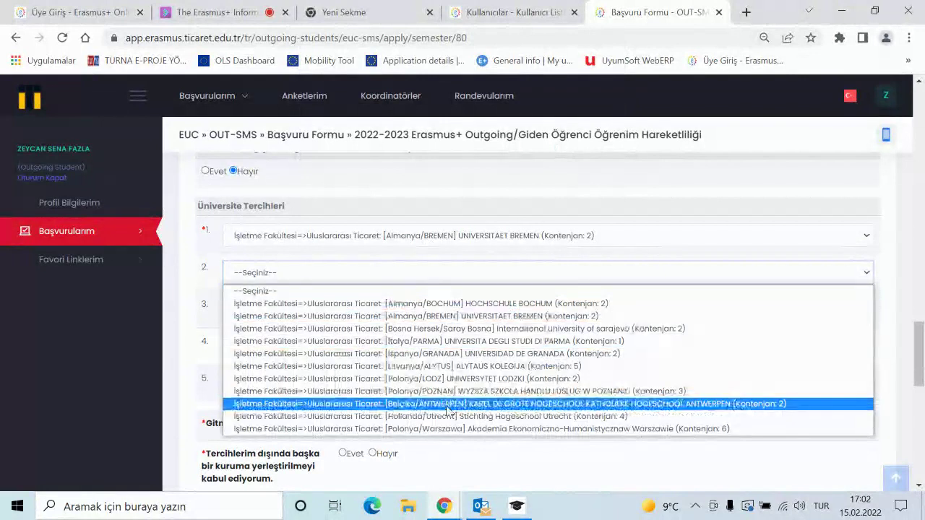
pyautogui.click(415, 403)
pyautogui.click(412, 315)
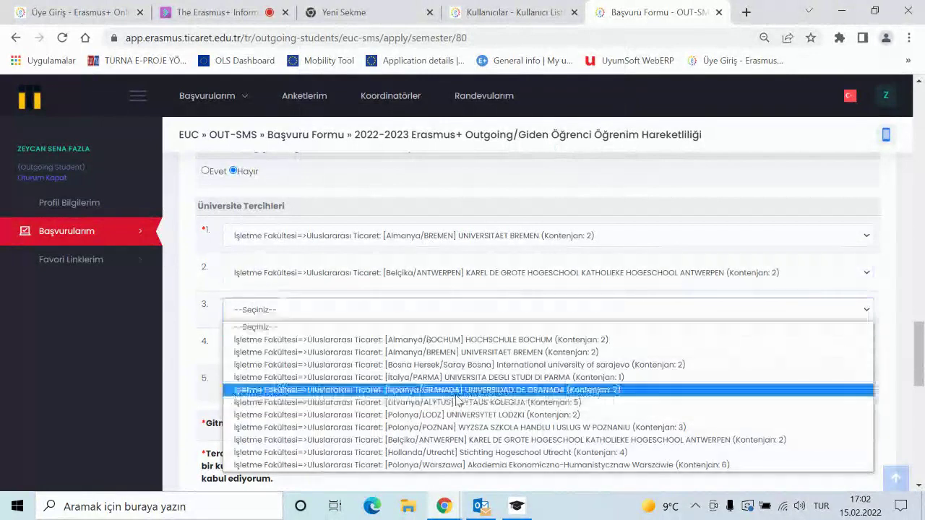
pyautogui.click(466, 427)
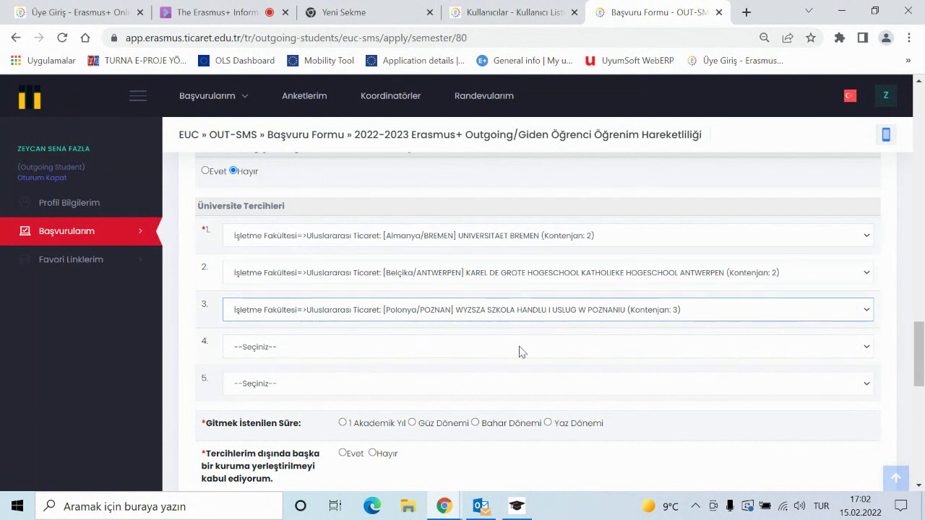
pyautogui.scroll(-1, 540, 338)
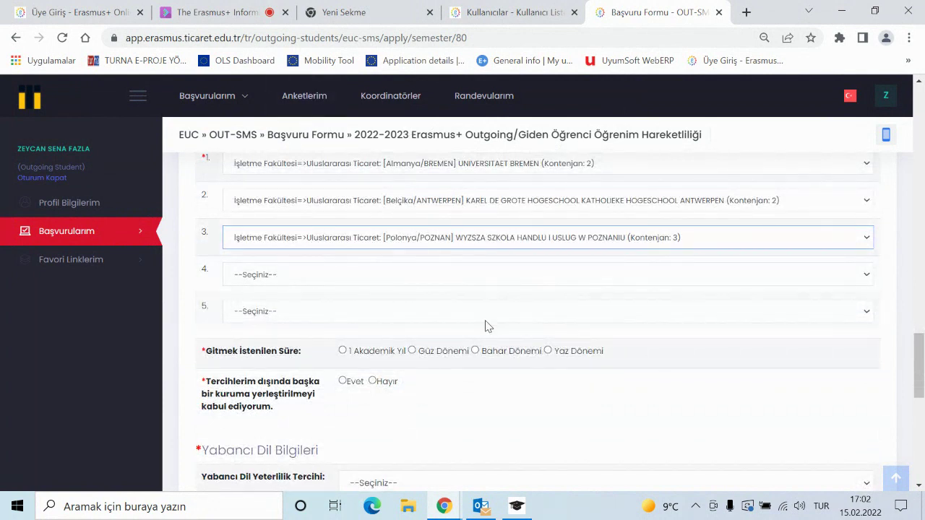
pyautogui.click(213, 13)
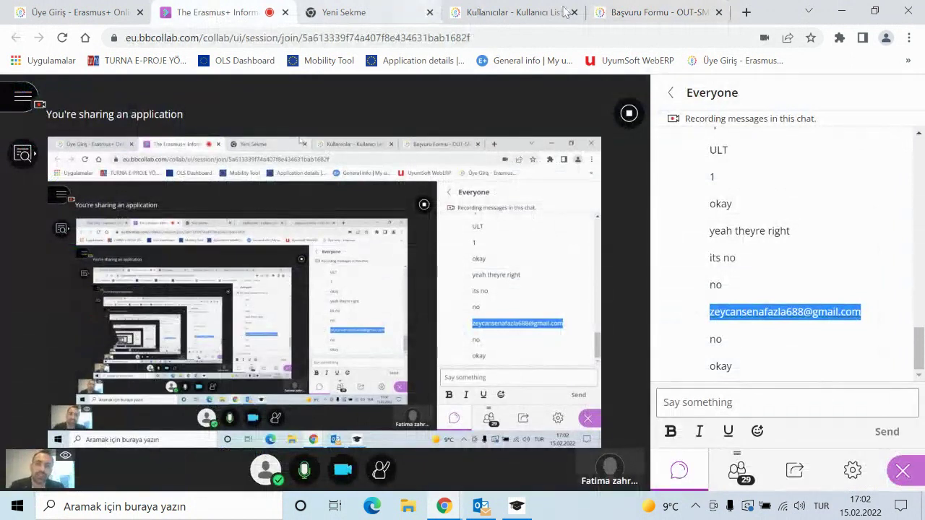
pyautogui.click(665, 13)
pyautogui.scroll(-1, 578, 306)
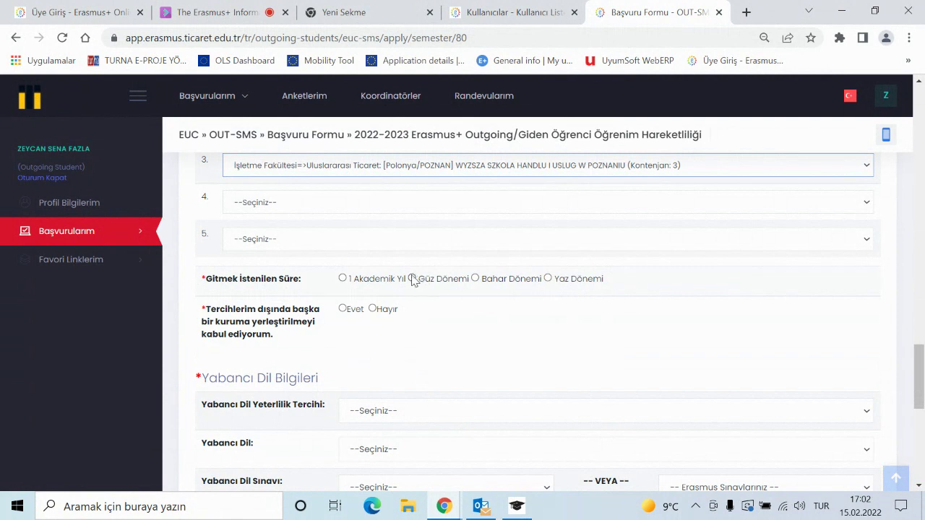
# - Try the study period options and settle on Güz Dönemi (fall semester)
pyautogui.click(412, 278)
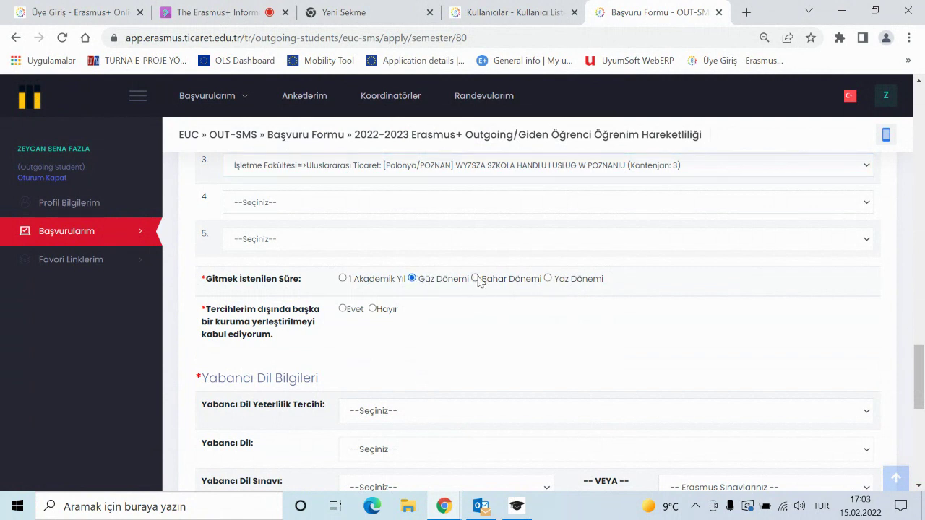
pyautogui.click(475, 279)
pyautogui.click(343, 279)
pyautogui.click(413, 279)
pyautogui.scroll(2, 404, 329)
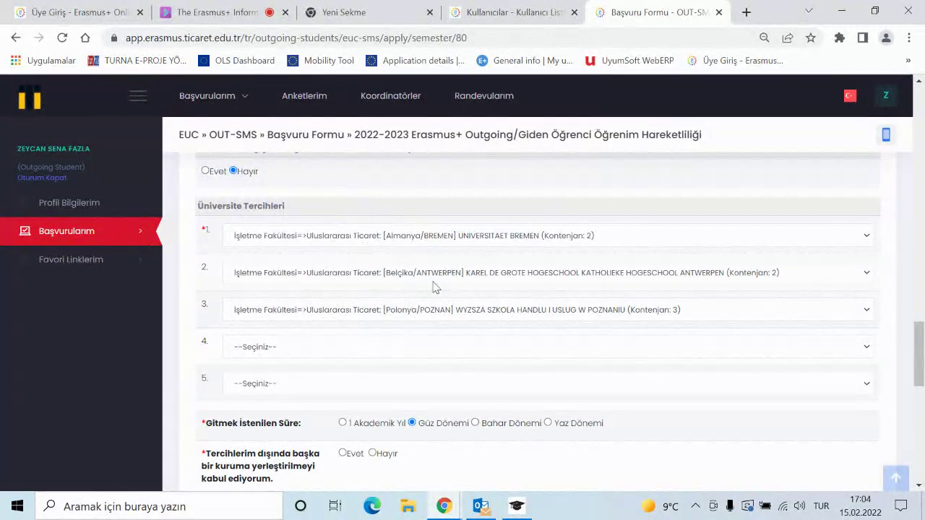
pyautogui.scroll(-1, 403, 329)
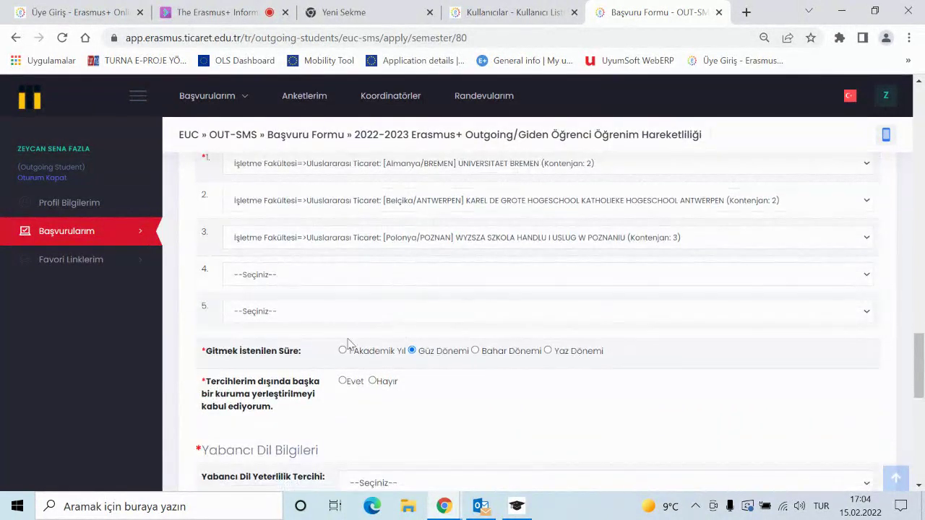
pyautogui.scroll(-1, 390, 360)
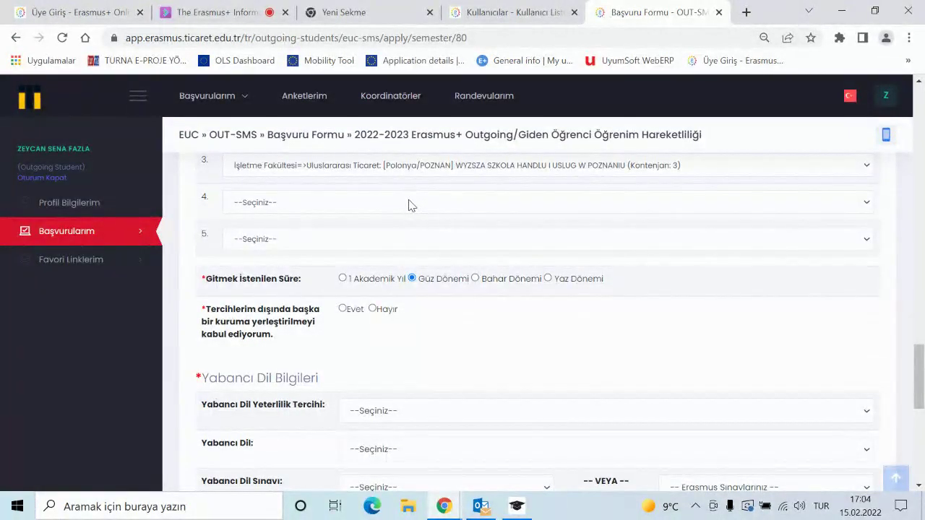
pyautogui.scroll(2, 433, 291)
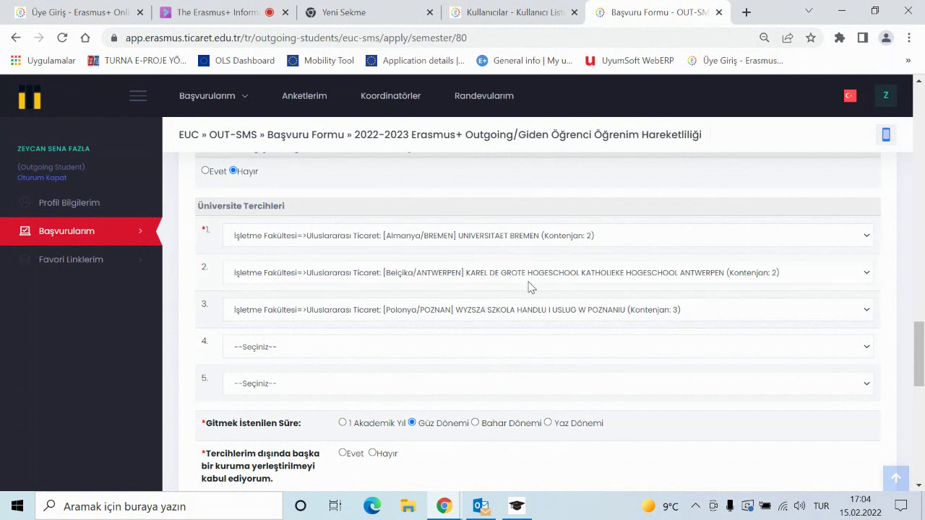
pyautogui.scroll(-1, 432, 409)
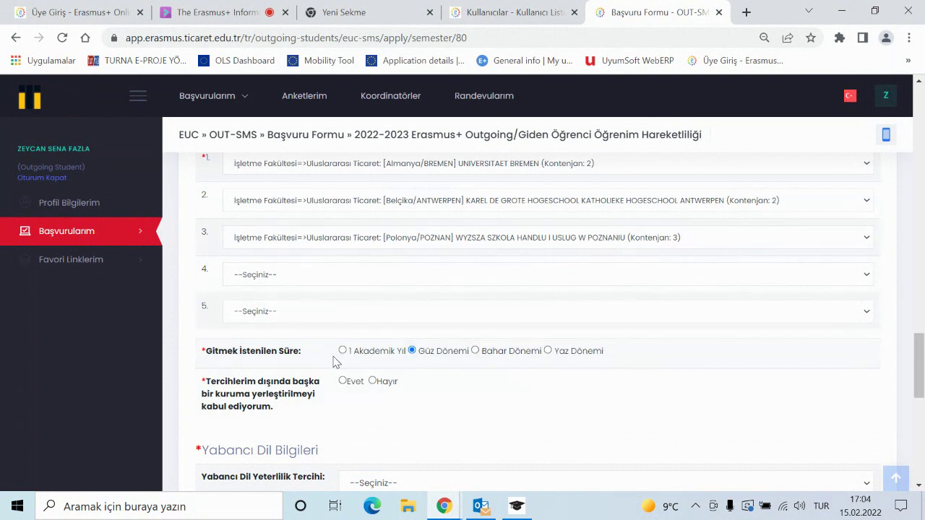
# - Select Evet for 'Tercihlerim dışında başka bir kuruma yerleştirilmeyi kabul ediyorum'
pyautogui.click(343, 380)
pyautogui.scroll(-1, 474, 408)
pyautogui.scroll(-2, 448, 410)
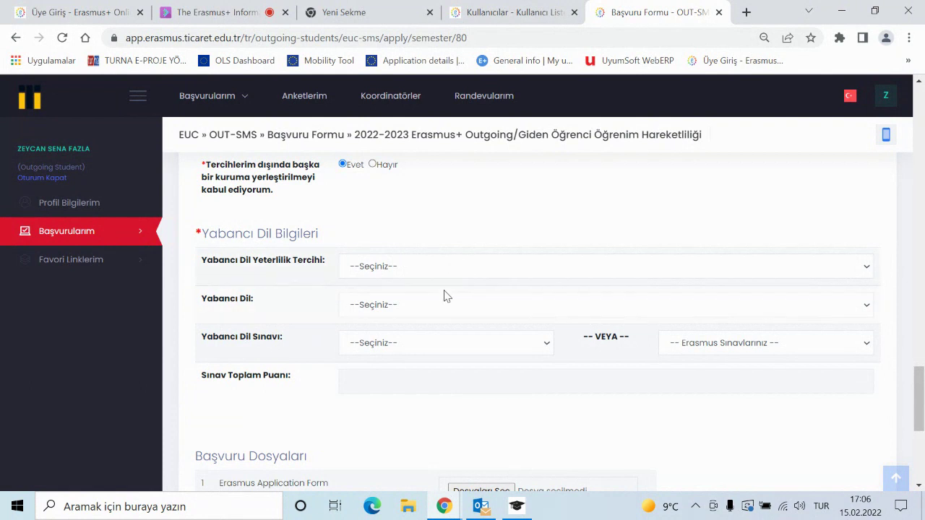
# - Choose taking the university's Erasmus exam as the language proficiency preference
pyautogui.click(412, 273)
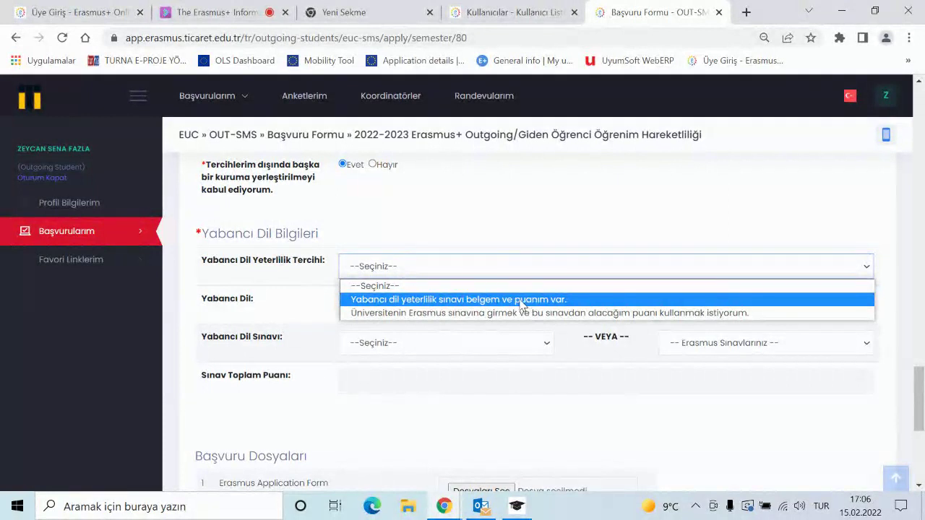
pyautogui.click(525, 301)
pyautogui.click(582, 269)
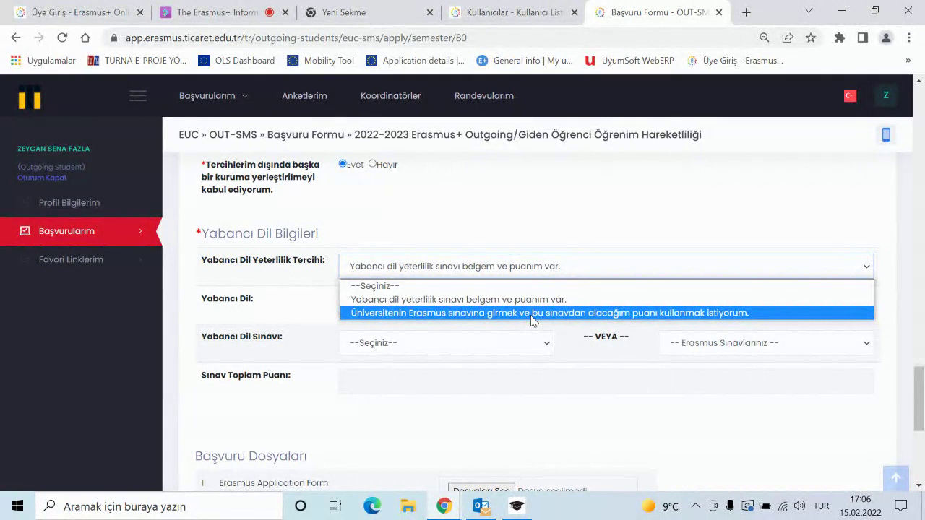
pyautogui.click(531, 315)
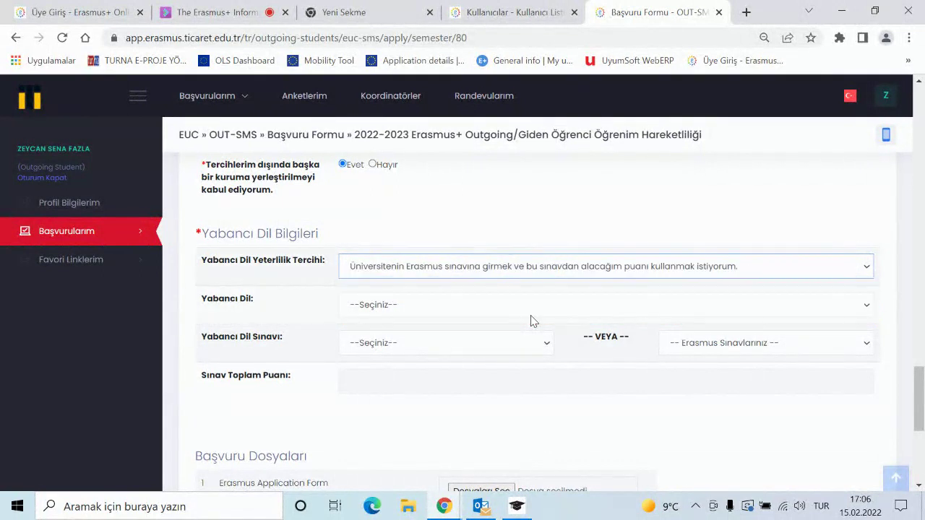
# - Set Yabancı Dil to İngilizce and Yabancı Dil Sınavı to Erasmus+ Proficiency Exam
pyautogui.click(437, 307)
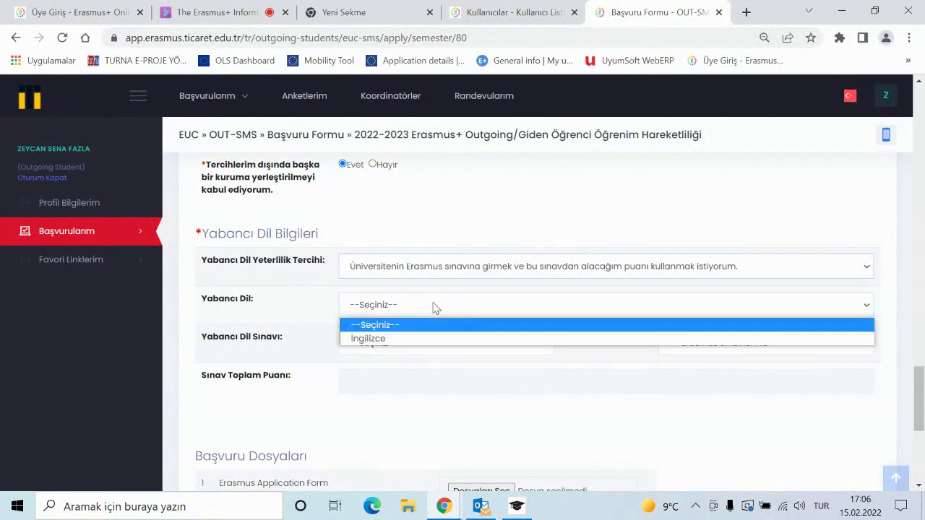
pyautogui.click(404, 339)
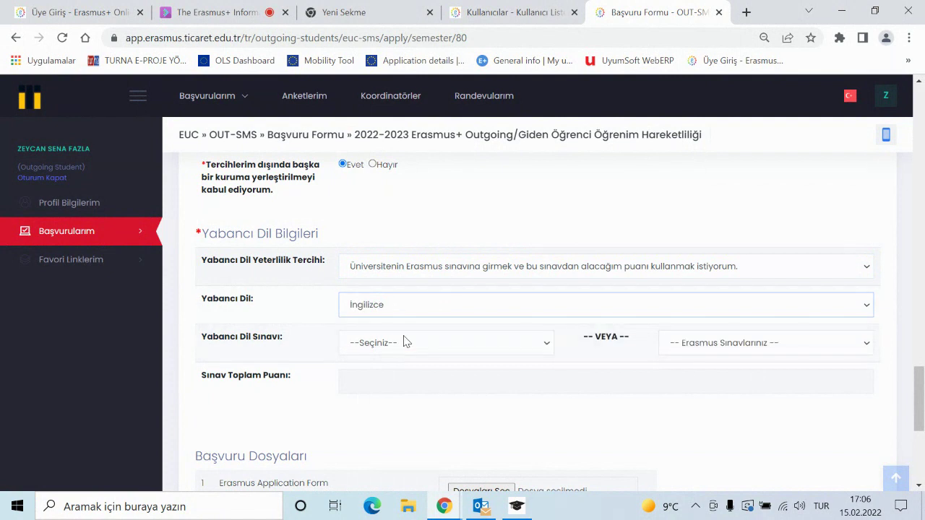
pyautogui.click(454, 348)
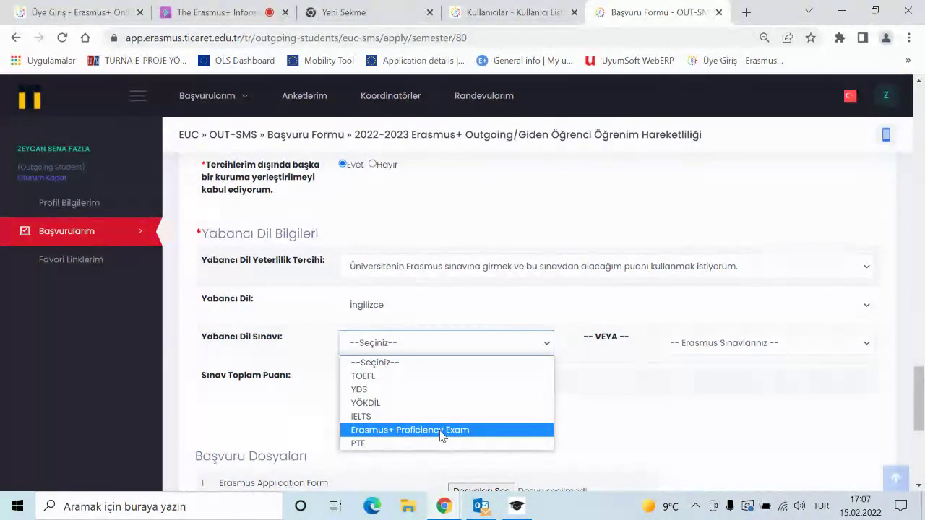
pyautogui.click(443, 431)
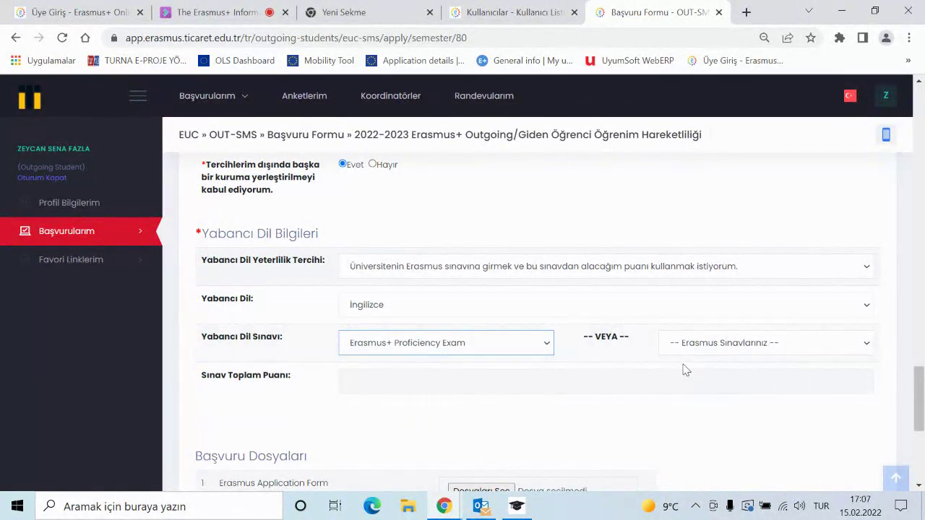
pyautogui.scroll(-1, 535, 387)
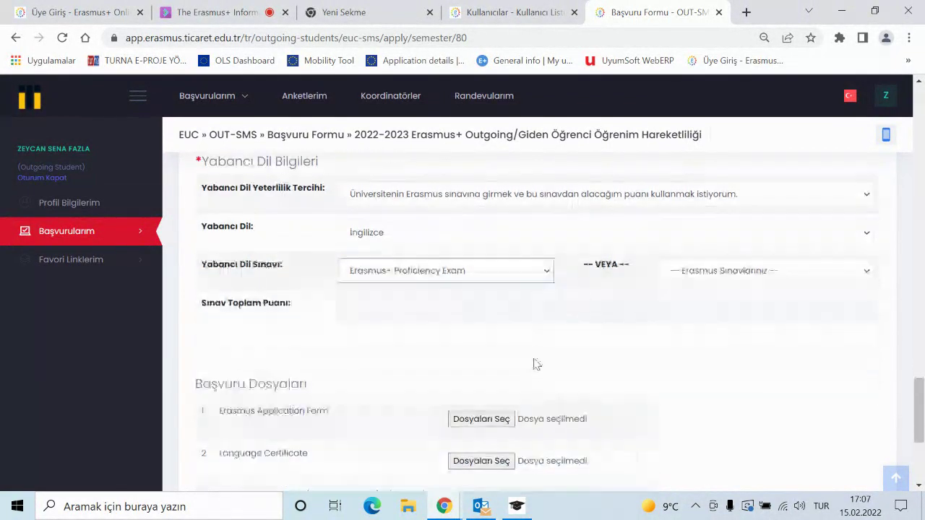
pyautogui.click(789, 273)
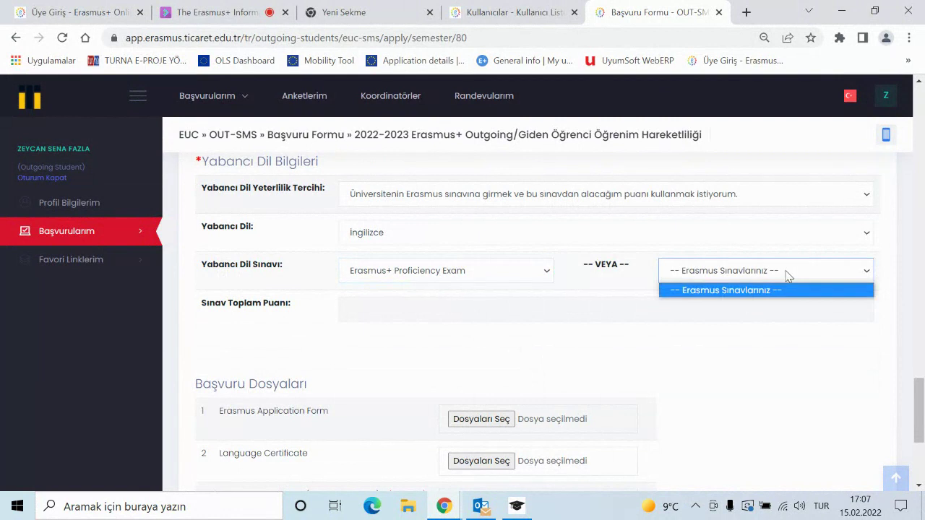
pyautogui.click(738, 289)
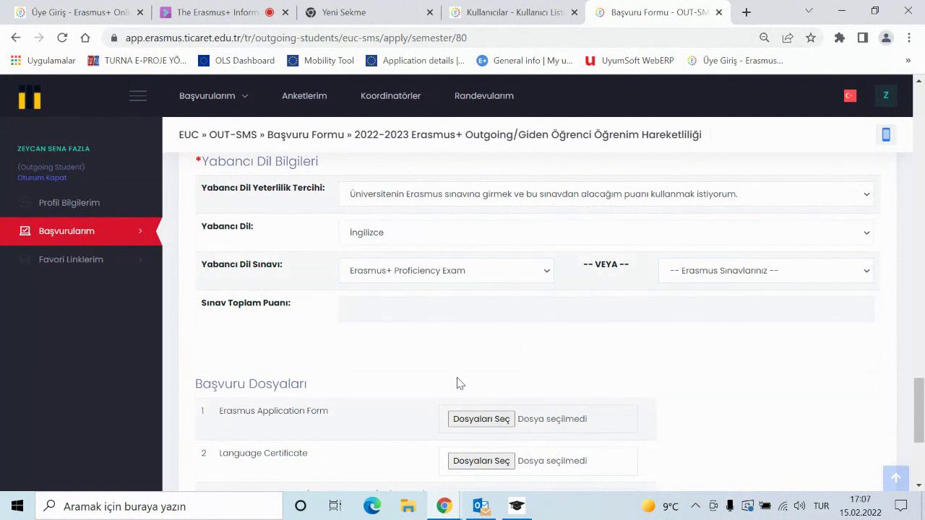
pyautogui.scroll(-1, 497, 337)
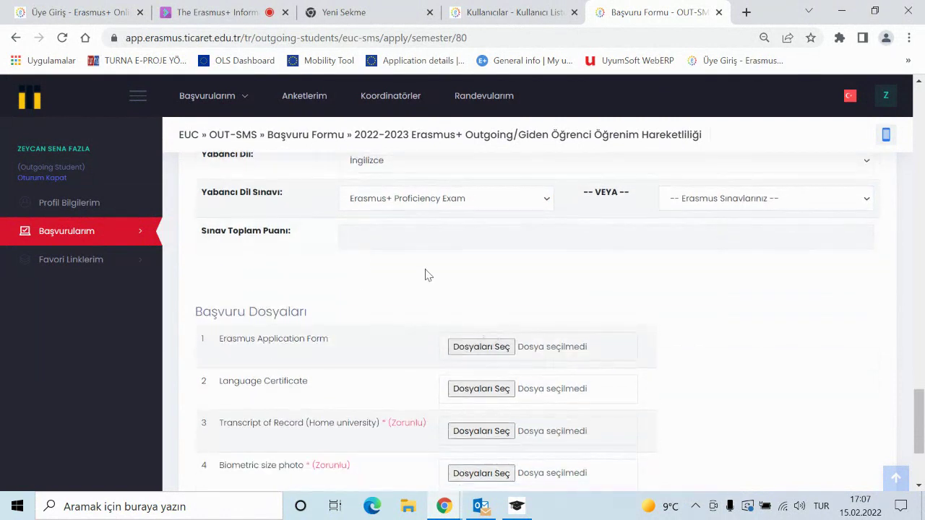
pyautogui.scroll(1, 403, 267)
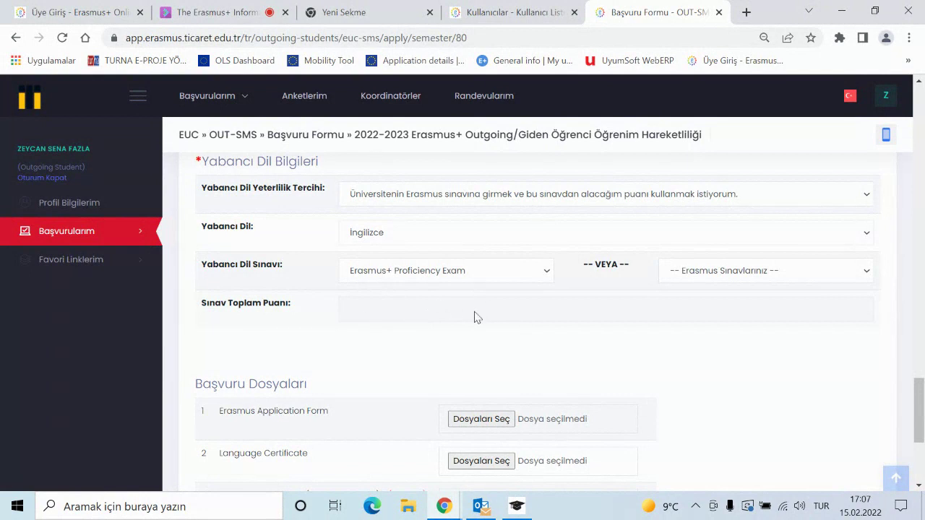
pyautogui.scroll(-1, 506, 325)
pyautogui.scroll(-1, 594, 293)
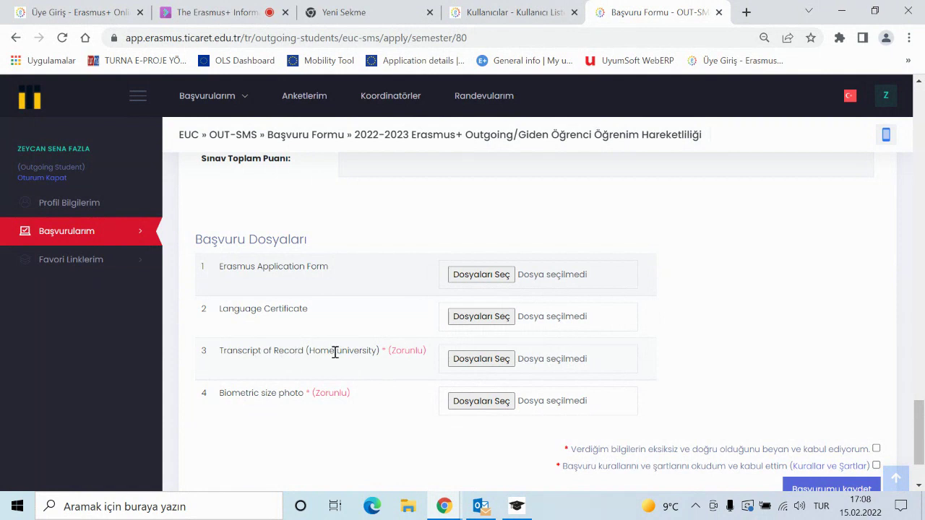
# - Attach image files as the Transcript of Record and the biometric size photo
pyautogui.click(482, 360)
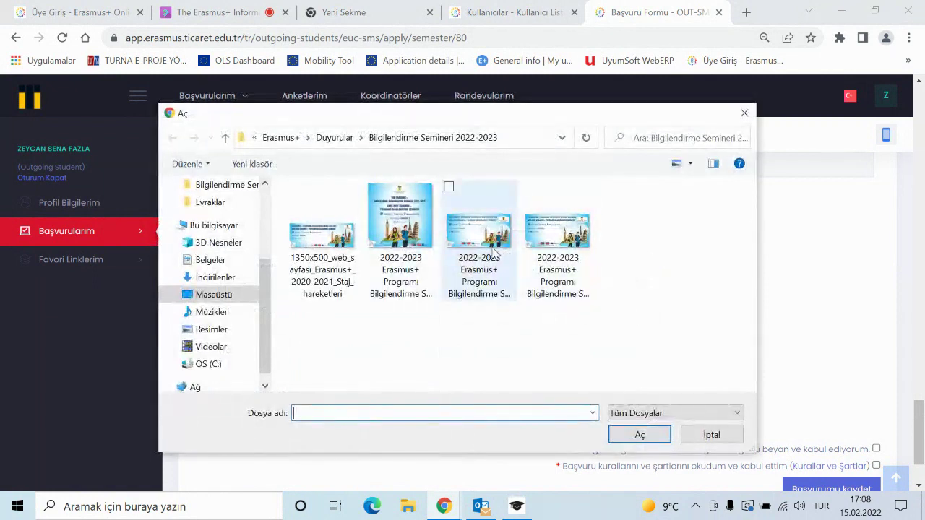
pyautogui.doubleClick(495, 253)
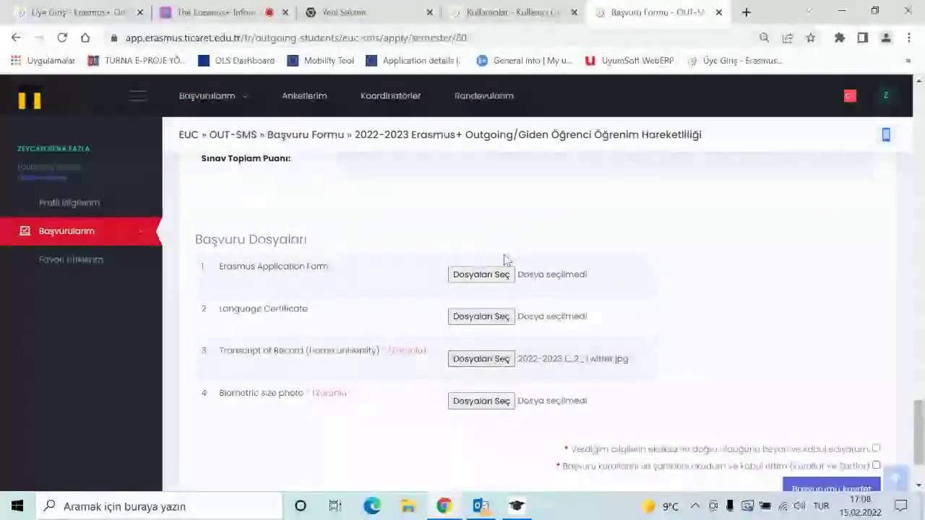
pyautogui.click(482, 403)
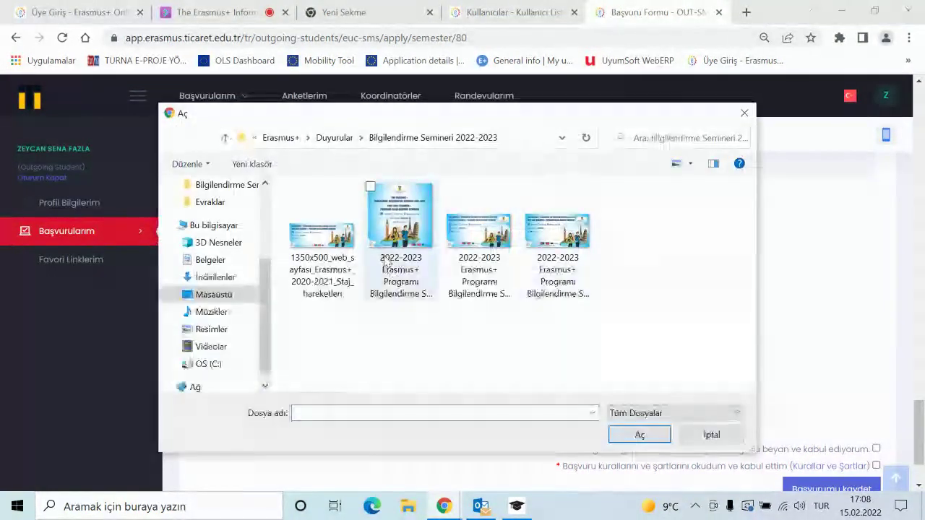
pyautogui.doubleClick(385, 264)
pyautogui.scroll(-2, 688, 395)
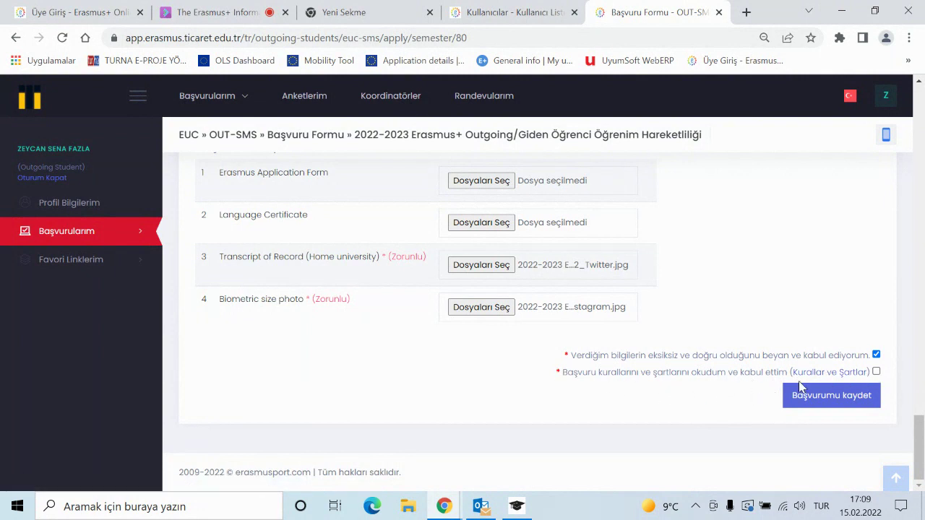
# - Accept the application rules and conditions, then save the 2022-2023 application as a draft
pyautogui.click(877, 373)
pyautogui.click(839, 403)
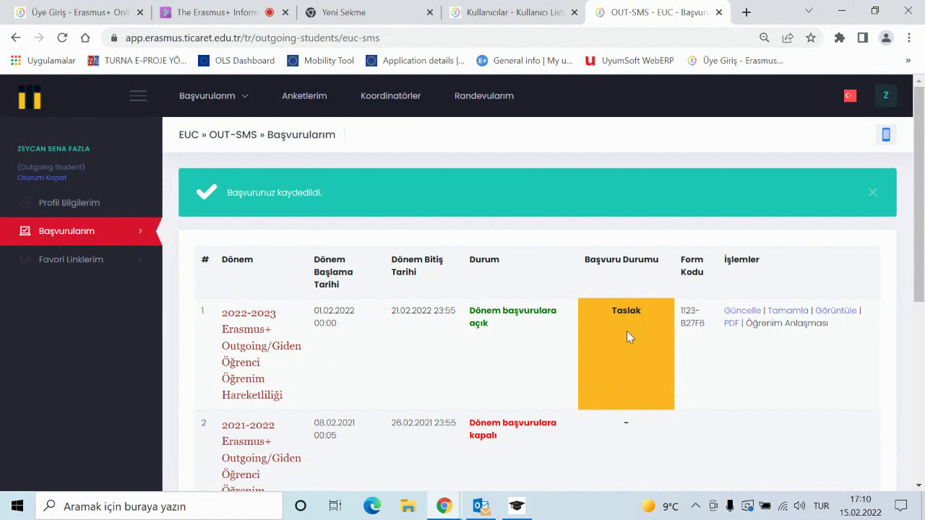
# - Complete the saved 2022-2023 Erasmus+ application and confirm it with 'Tamam'
pyautogui.click(788, 310)
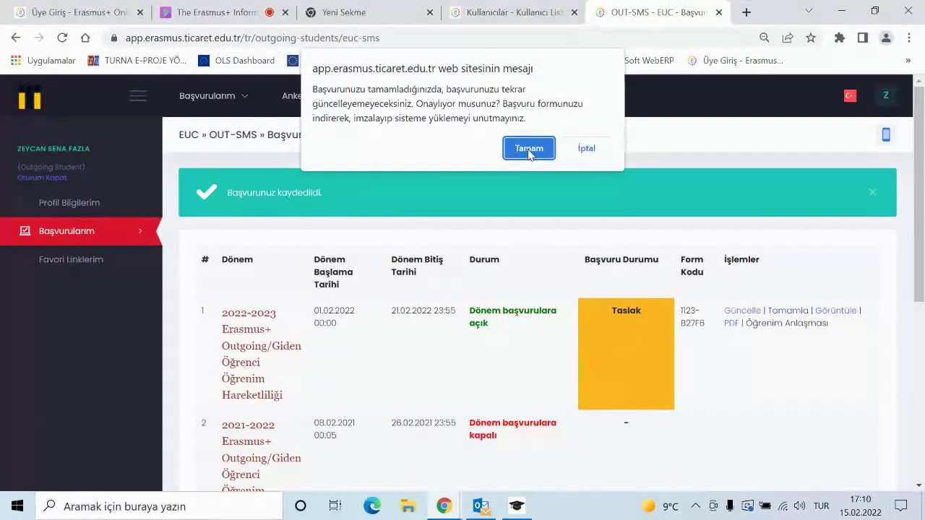
pyautogui.click(529, 152)
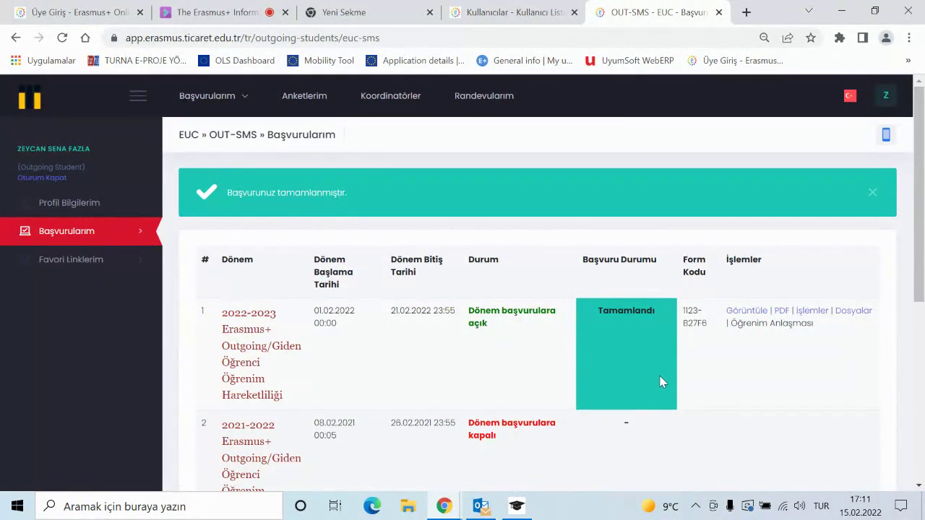
# - Check the Tamamlandı status in Başvurularım, then return to the Blackboard Collaborate session
pyautogui.scroll(-2, 639, 372)
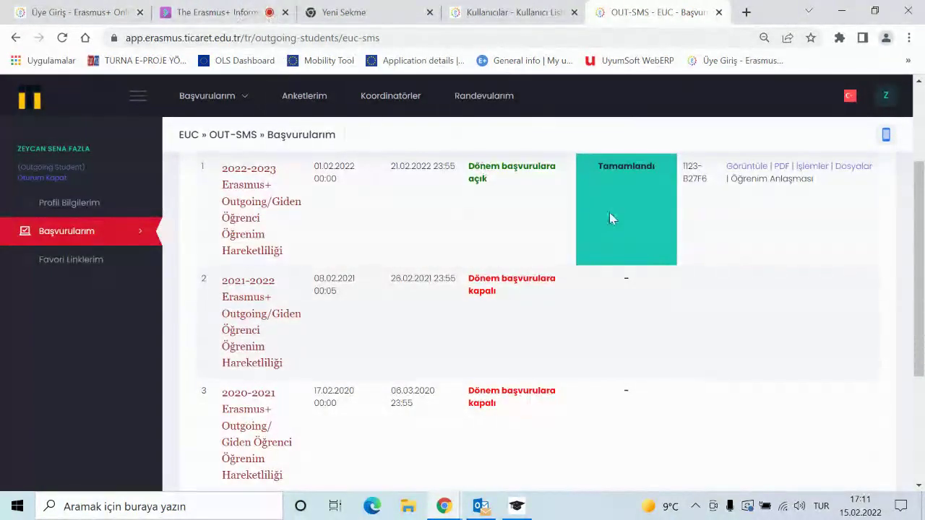
pyautogui.scroll(2, 470, 162)
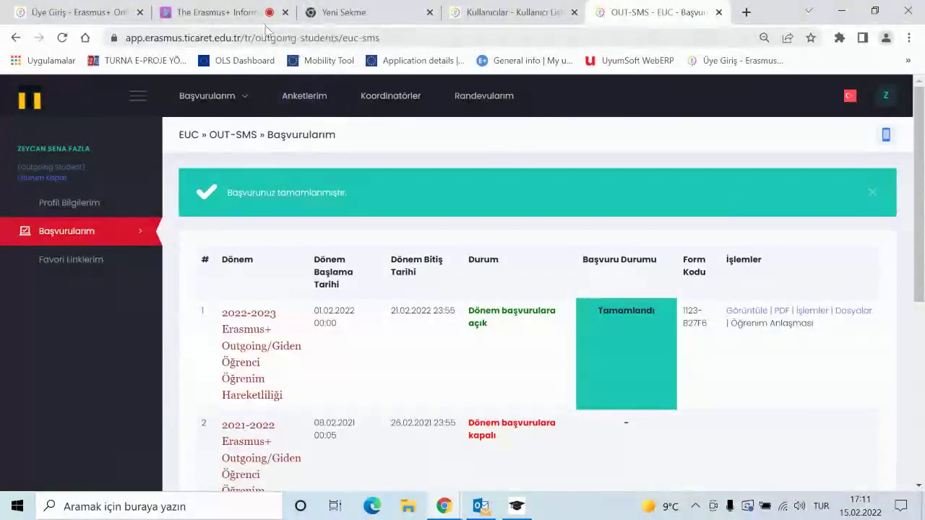
pyautogui.scroll(-1, 675, 368)
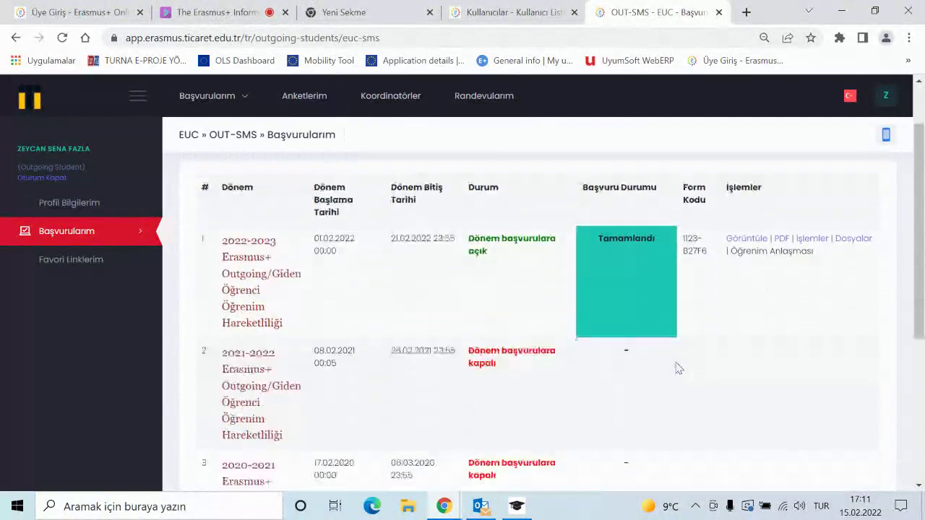
pyautogui.scroll(1, 675, 367)
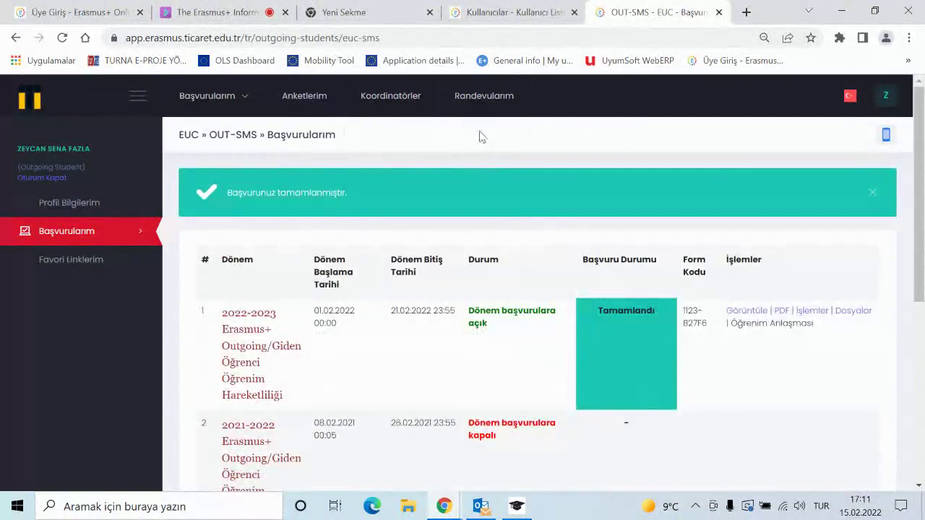
pyautogui.click(220, 12)
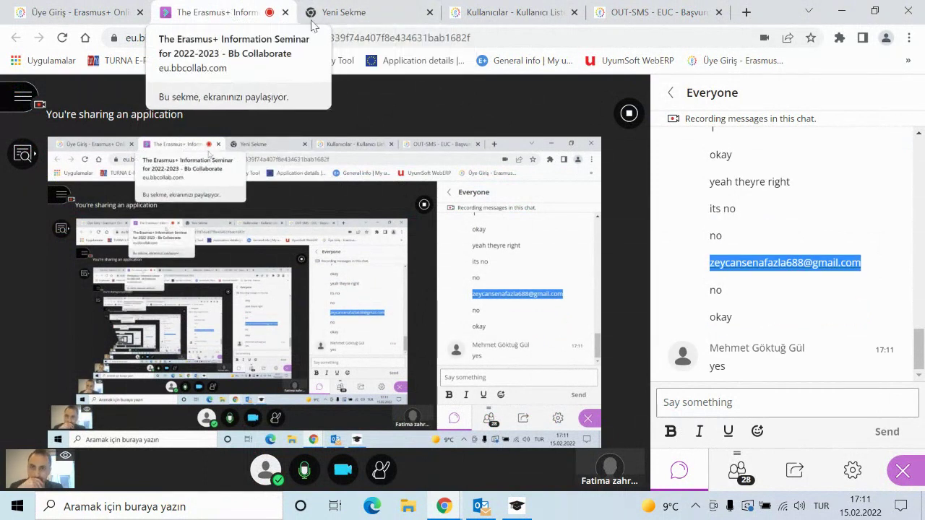
# - Stop sharing the application screen with the class in Blackboard Collaborate
pyautogui.click(629, 114)
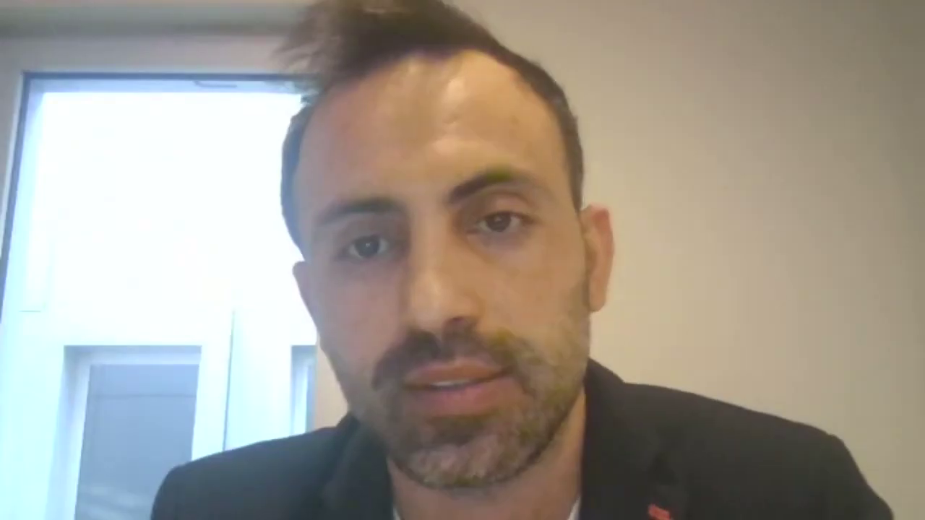